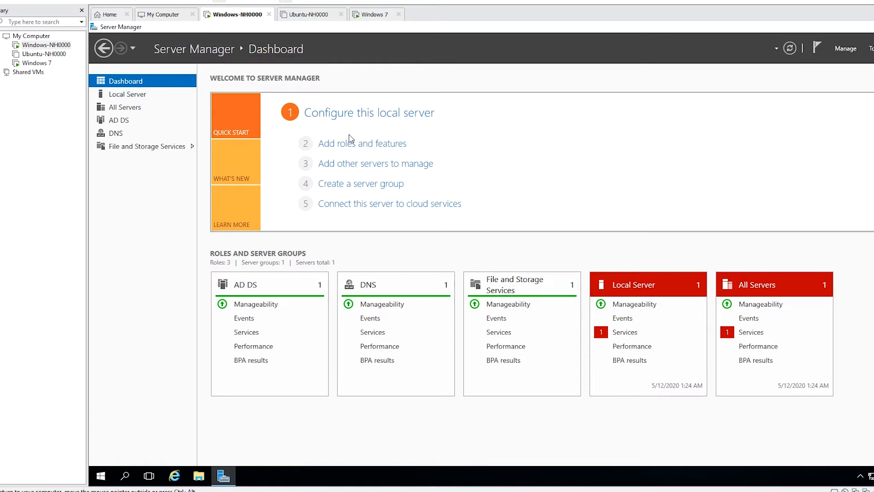
Step: Check the server roles list for Windows-NH0000 in the Add Roles and Features wizard, and close it without installing anything
click(356, 145)
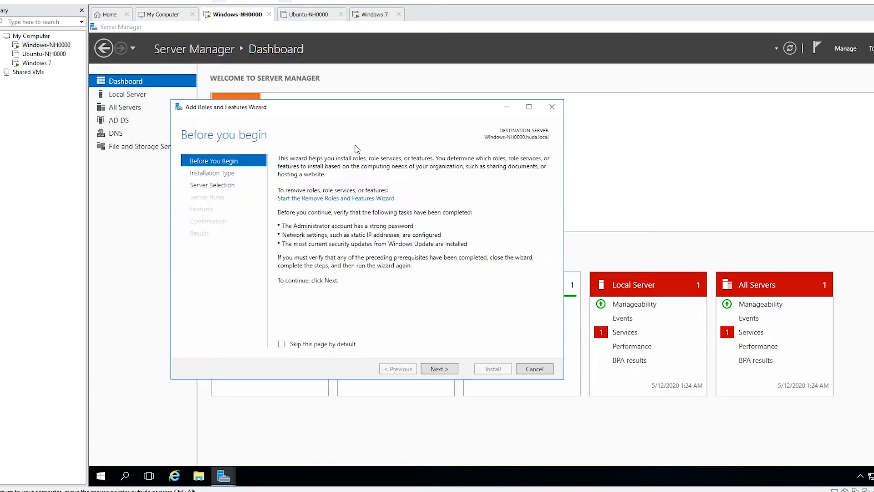
click(440, 369)
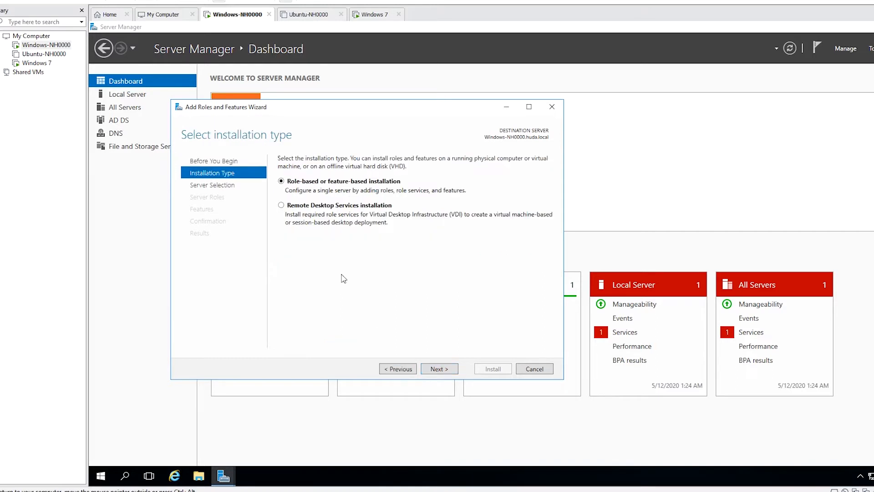
click(443, 370)
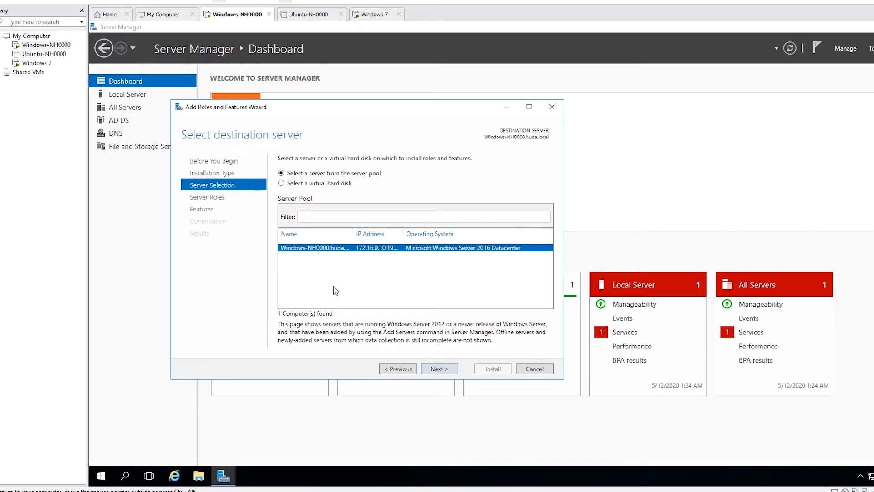
click(442, 368)
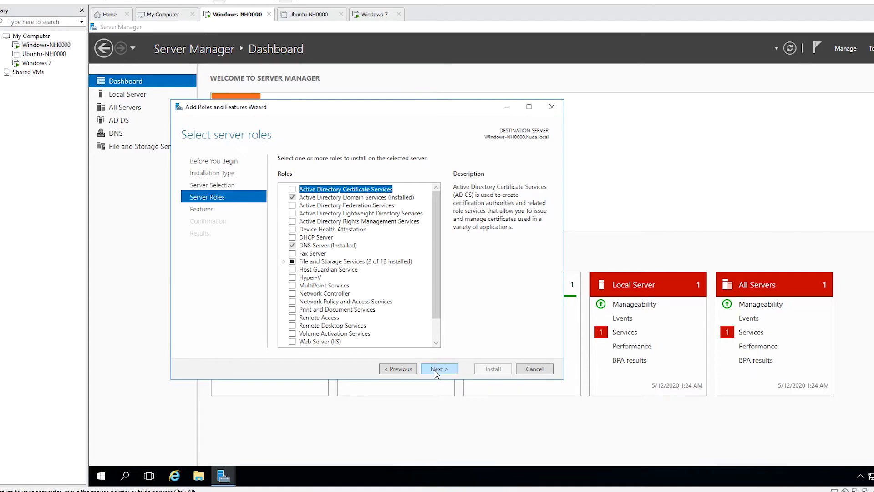
click(534, 369)
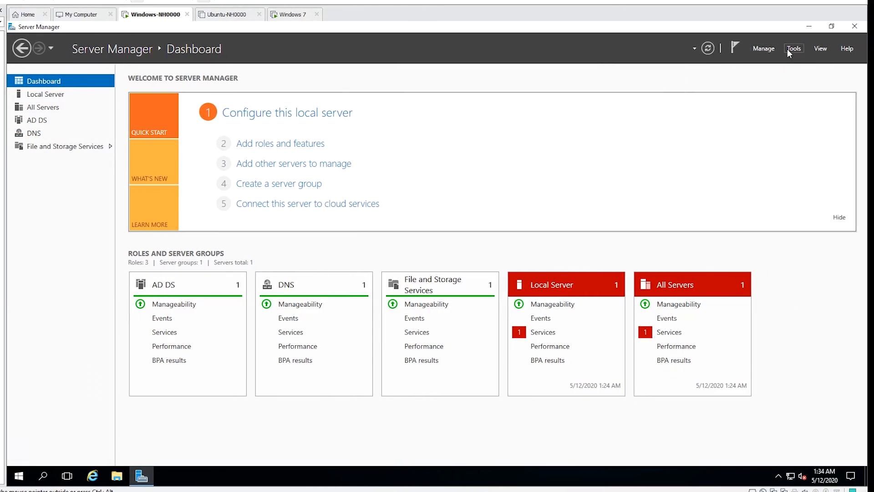
Step: Open DNS Manager from Server Manager and maximize its window
click(791, 48)
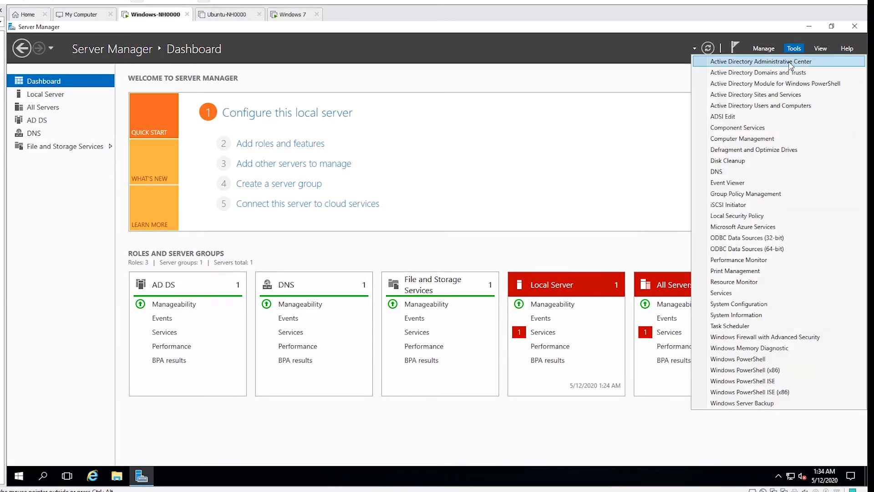
click(725, 173)
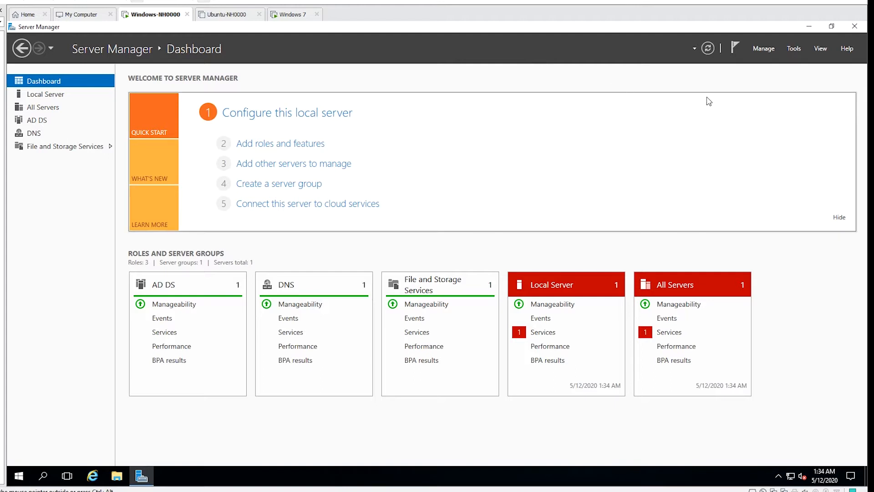
click(792, 48)
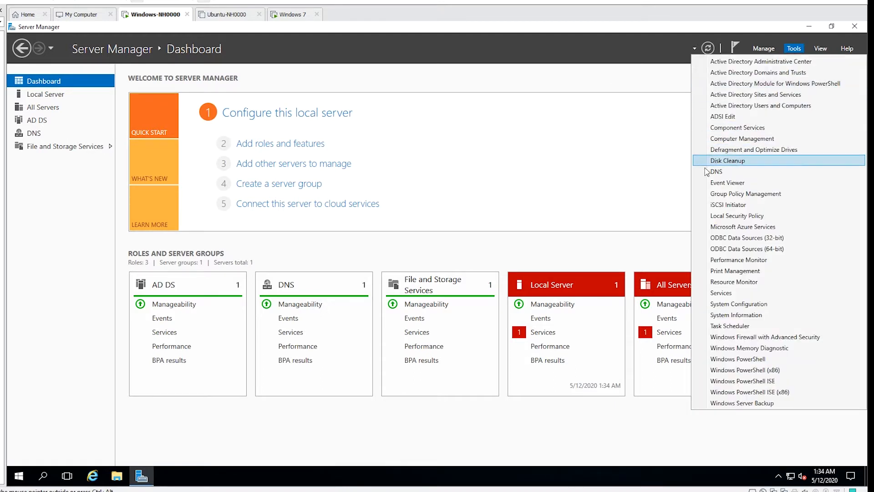
click(720, 173)
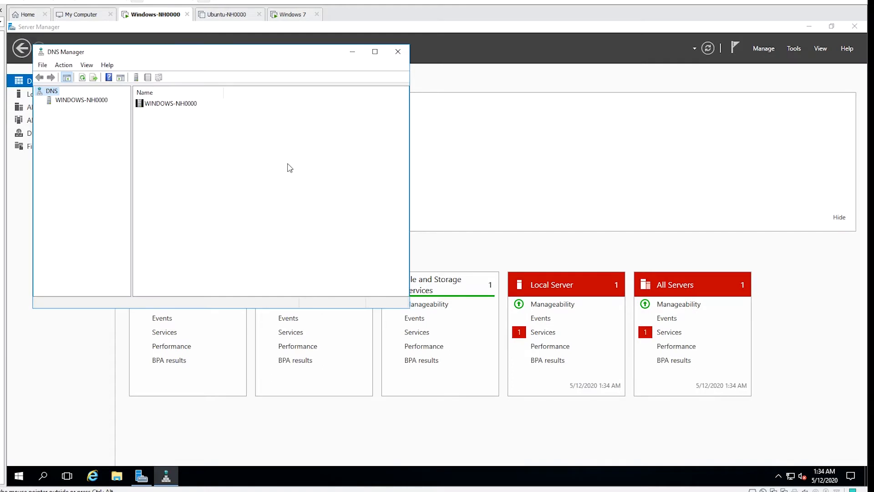
click(375, 51)
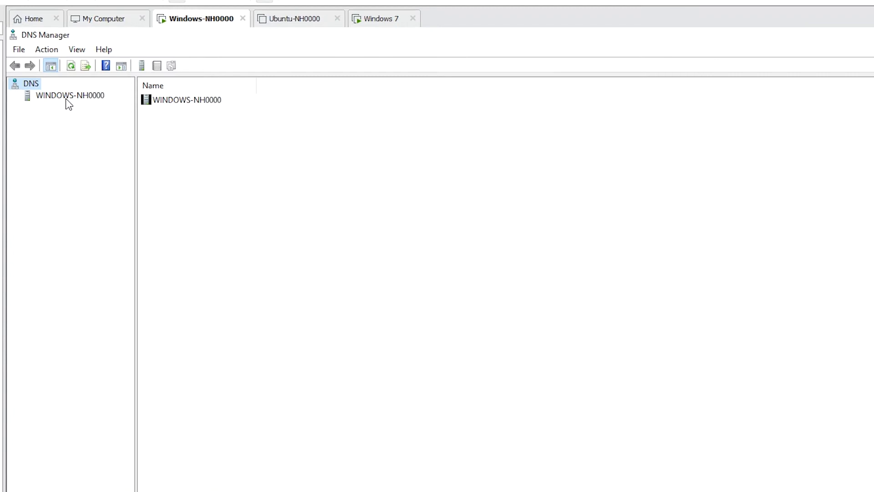
Step: Expand WINDOWS-NH0000 and its Forward Lookup Zones, and examine the records in the huda.local zone
click(67, 98)
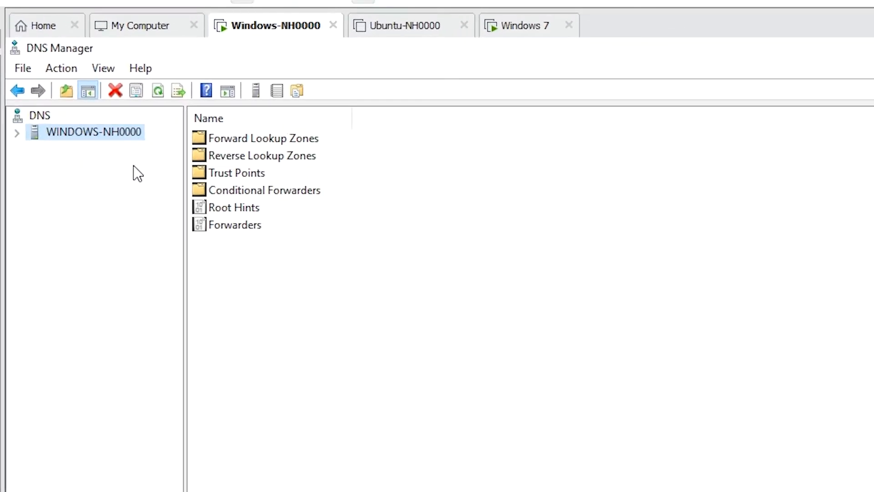
click(18, 133)
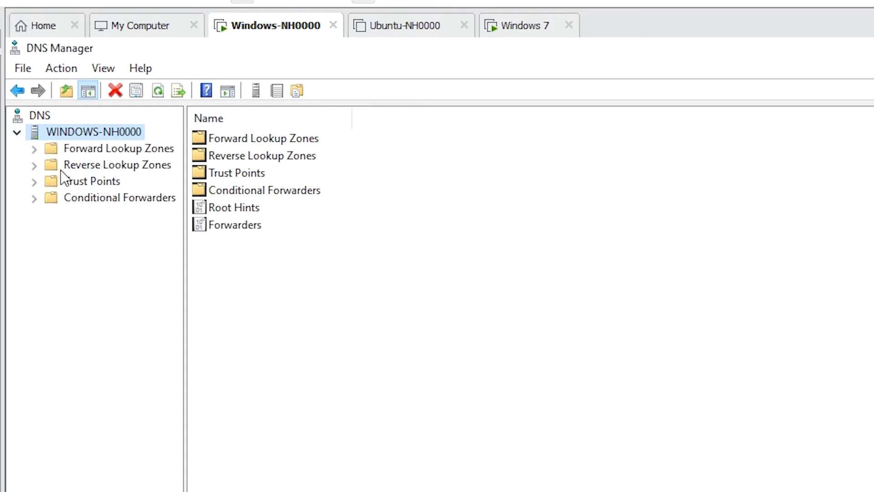
click(37, 152)
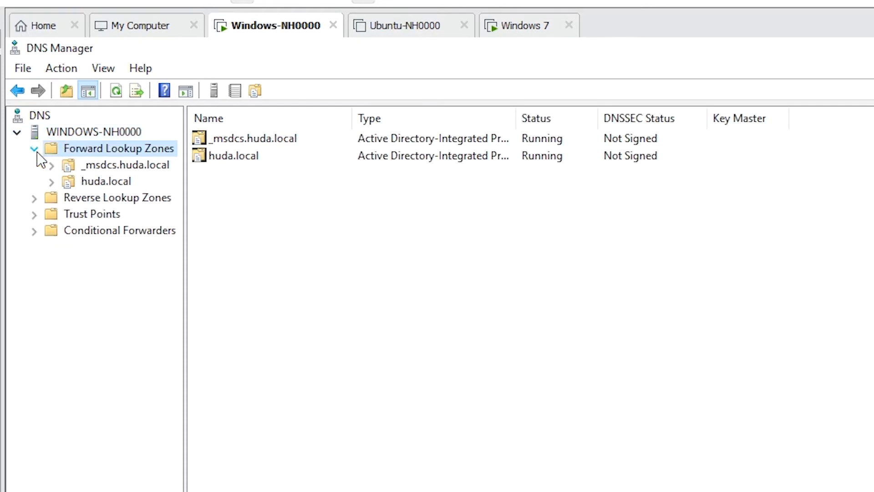
click(106, 182)
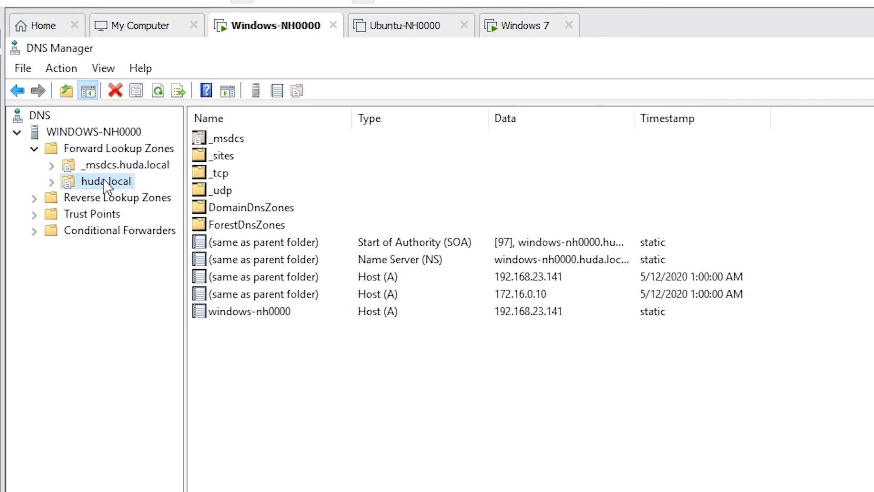
click(102, 151)
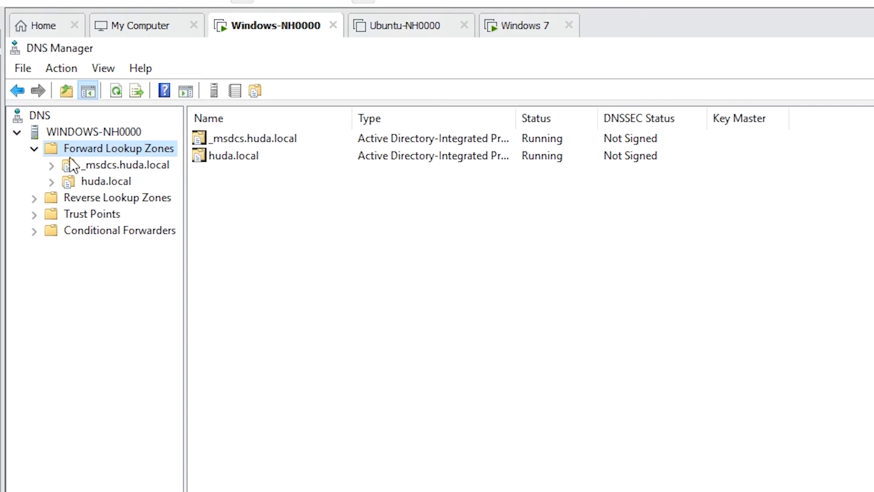
Step: Start a new forward lookup zone as an Active Directory-stored primary zone, replicated to all DNS servers in the huda.local domain
right_click(94, 151)
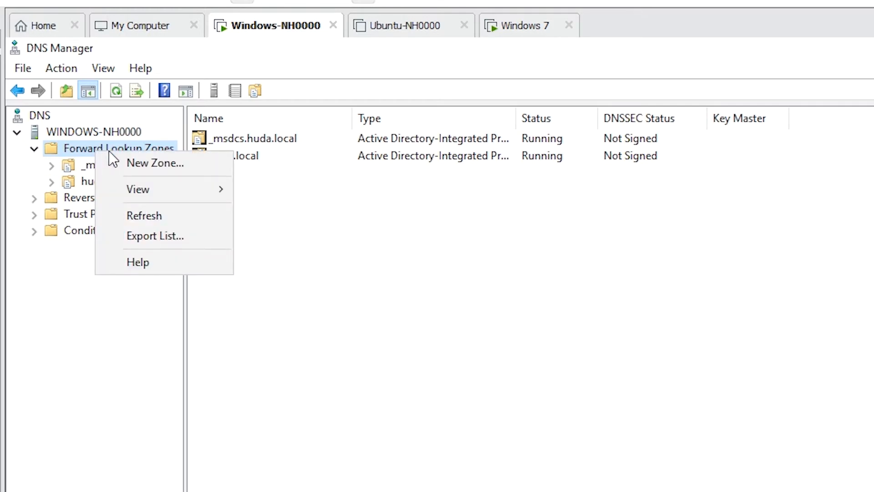
click(152, 162)
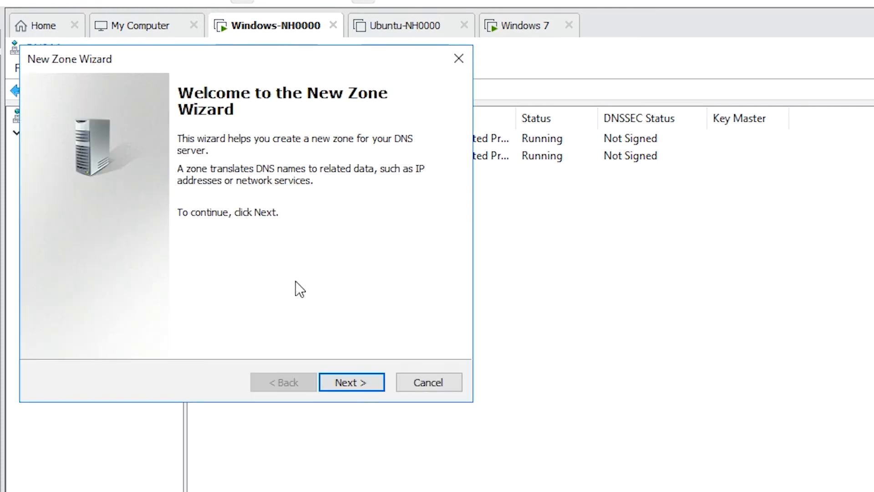
click(345, 384)
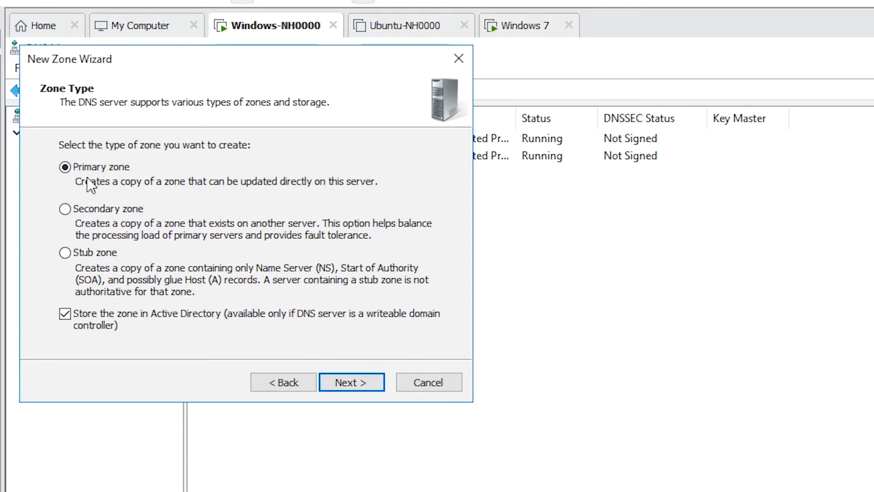
click(347, 381)
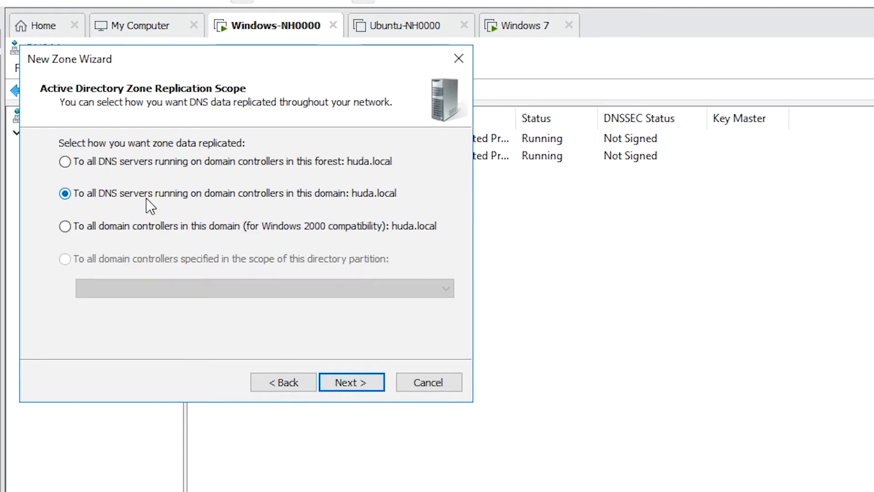
click(349, 383)
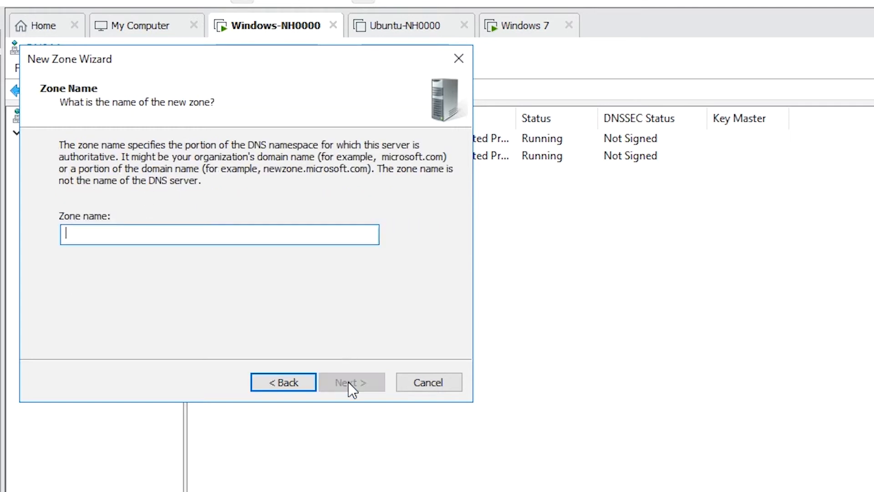
Step: Name the new zone test.com, allow only secure dynamic updates and finish creating it
click(192, 239)
text(test.com)
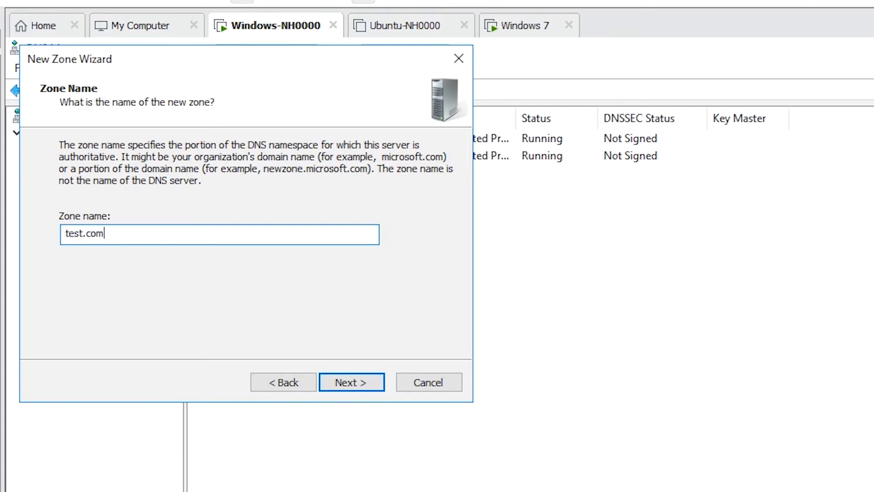
click(357, 383)
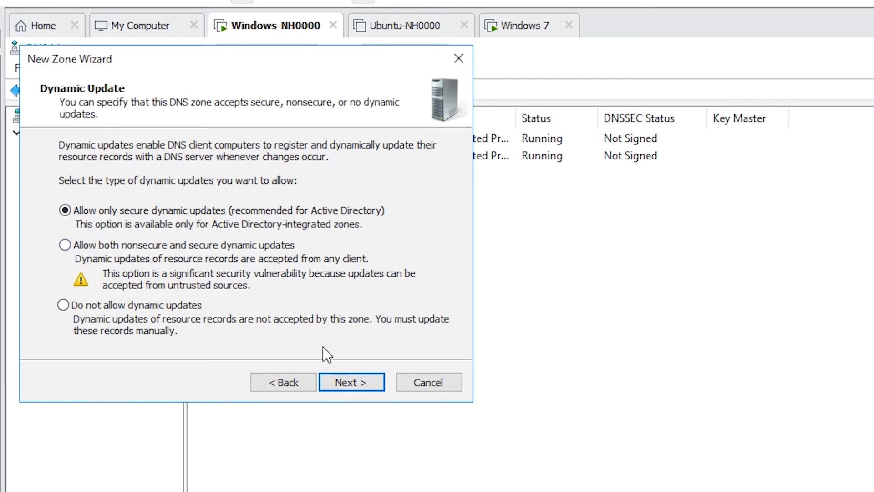
click(352, 381)
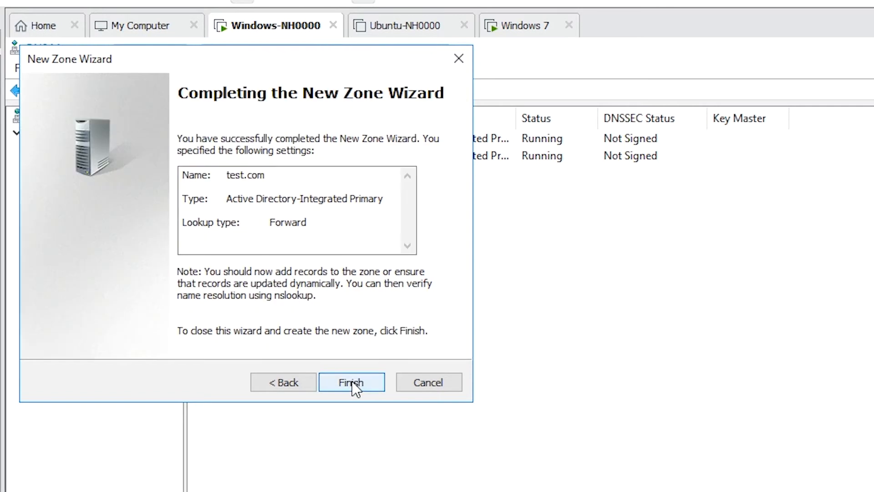
click(352, 381)
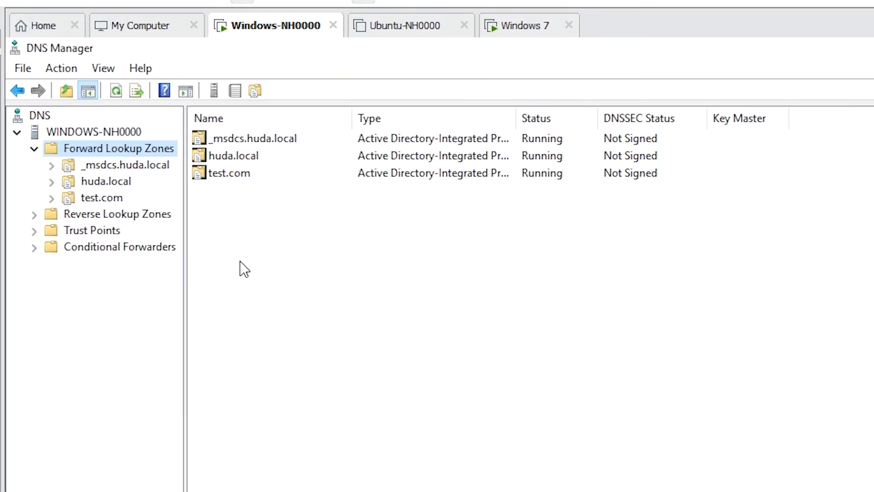
click(103, 197)
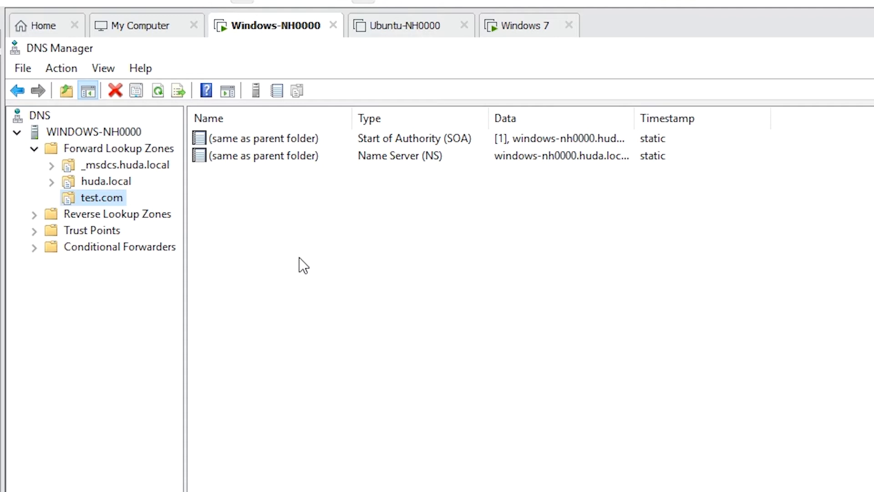
right_click(264, 232)
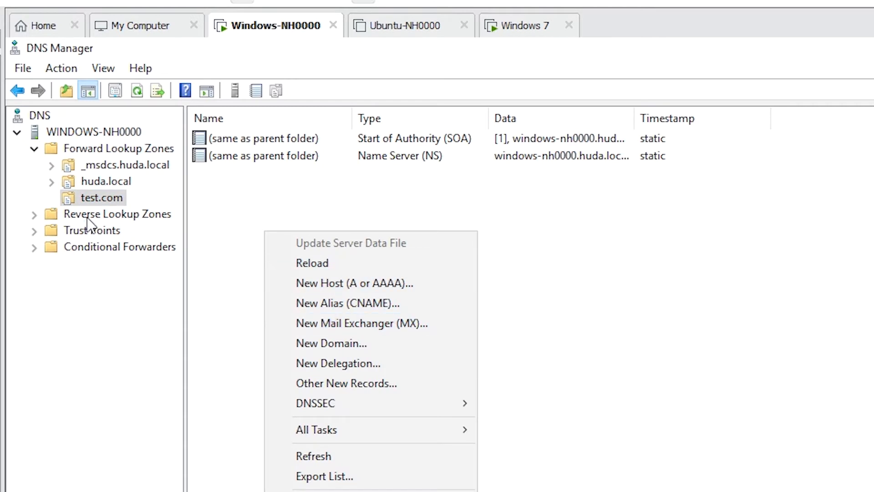
click(97, 201)
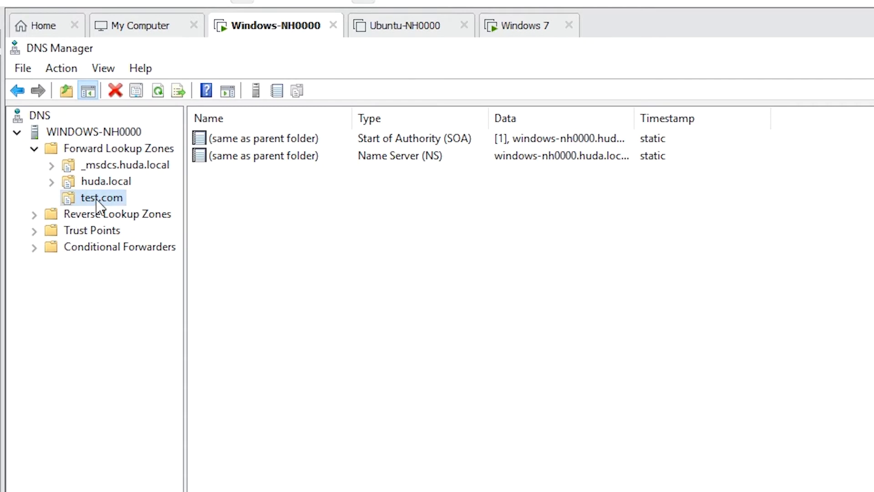
right_click(96, 201)
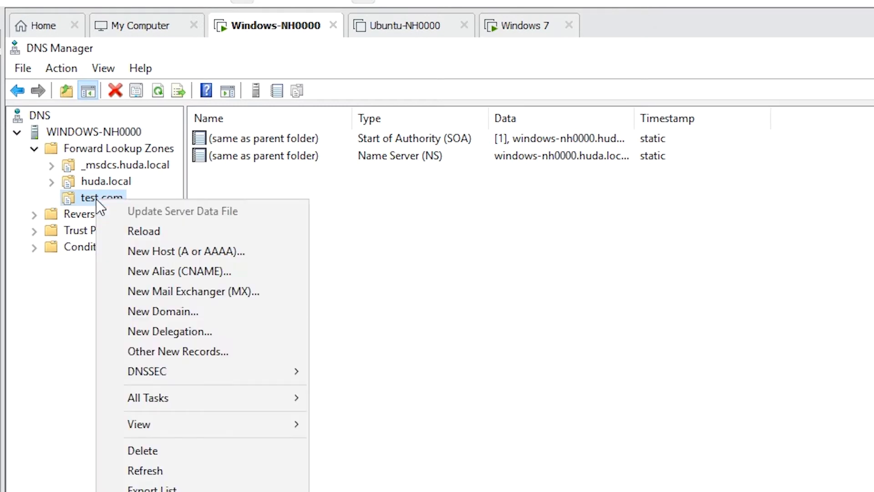
click(201, 256)
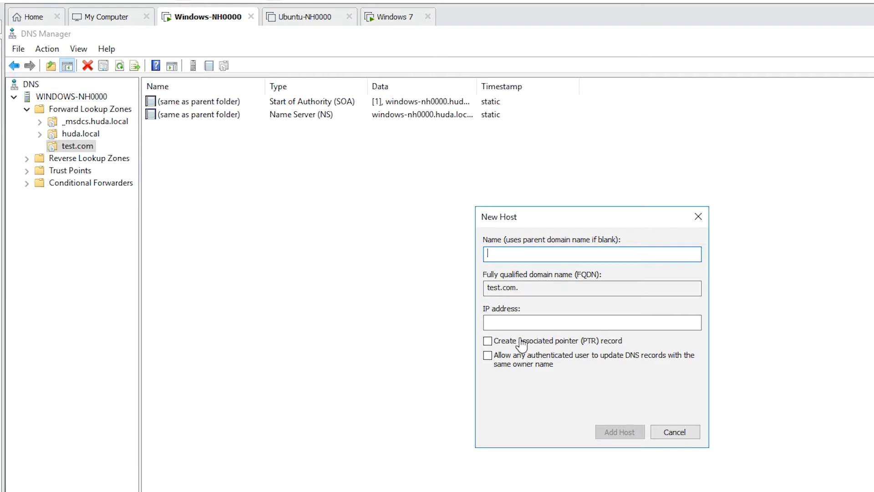
click(674, 432)
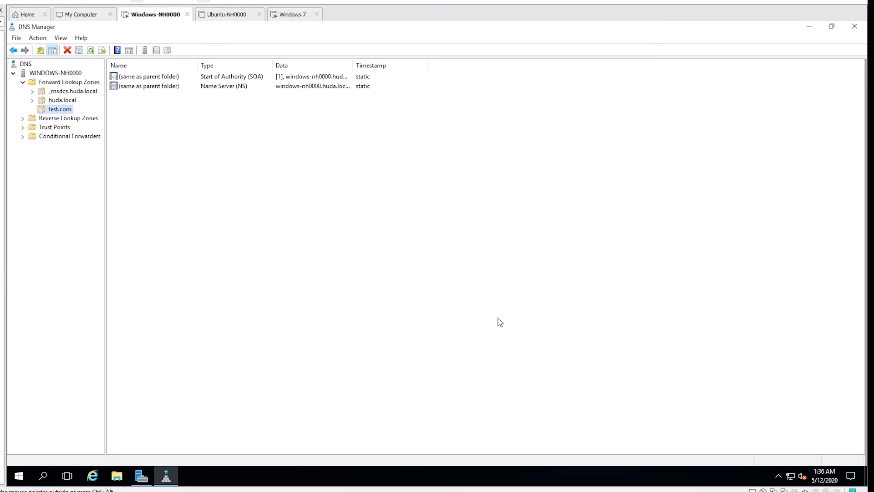
Step: Switch to Server Manager to check the local server's properties for its Ethernet IP addresses, and return to DNS Manager
click(808, 26)
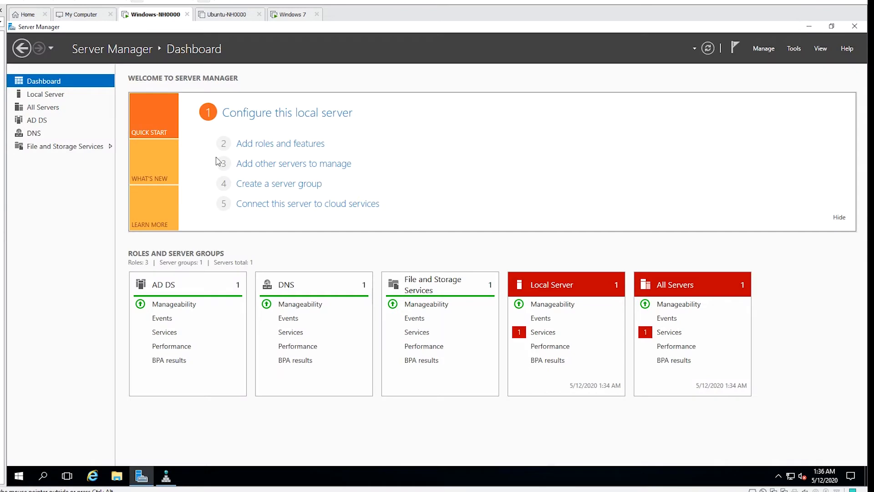
click(47, 96)
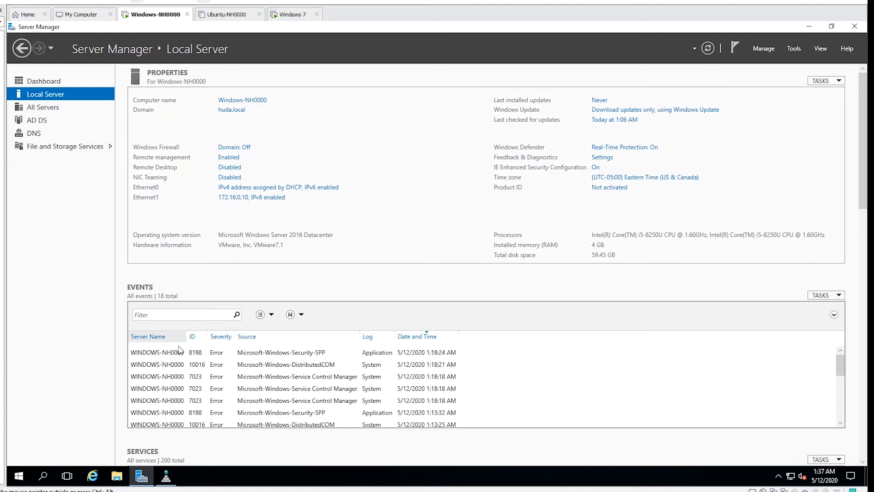
click(169, 480)
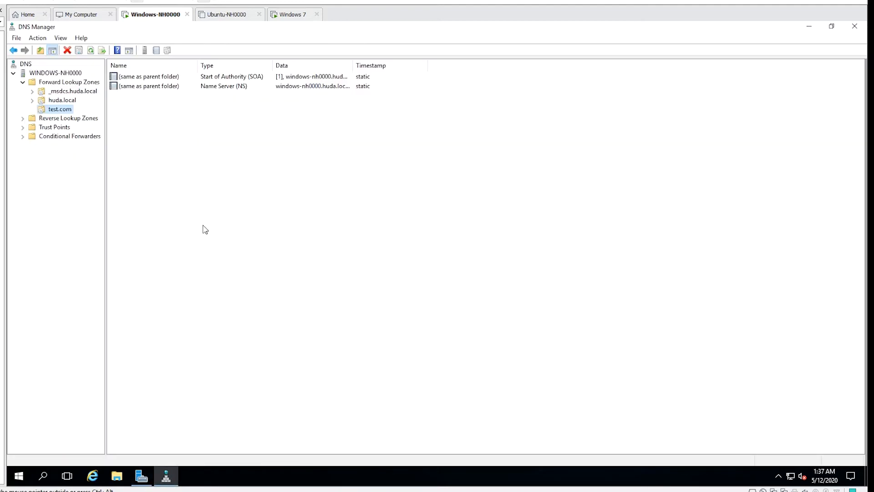
Step: Start a new host (A or AAAA) record in the test.com zone and name it Windows-NH0000
right_click(60, 112)
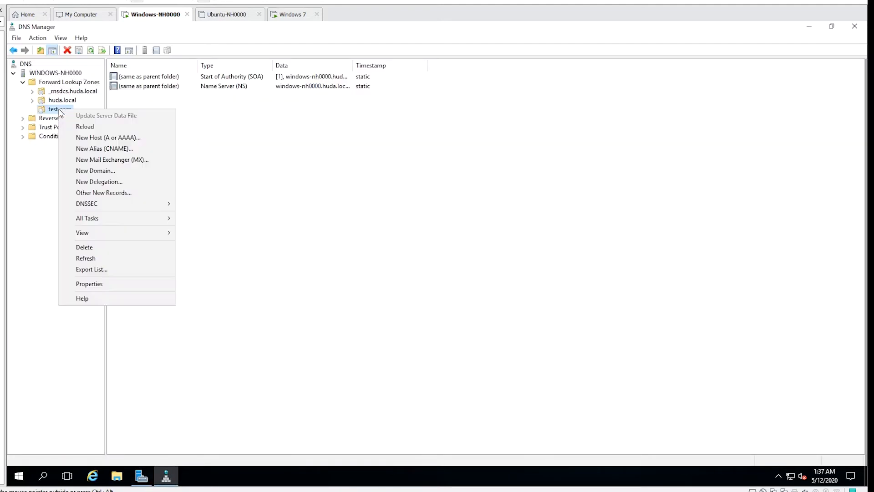
click(112, 138)
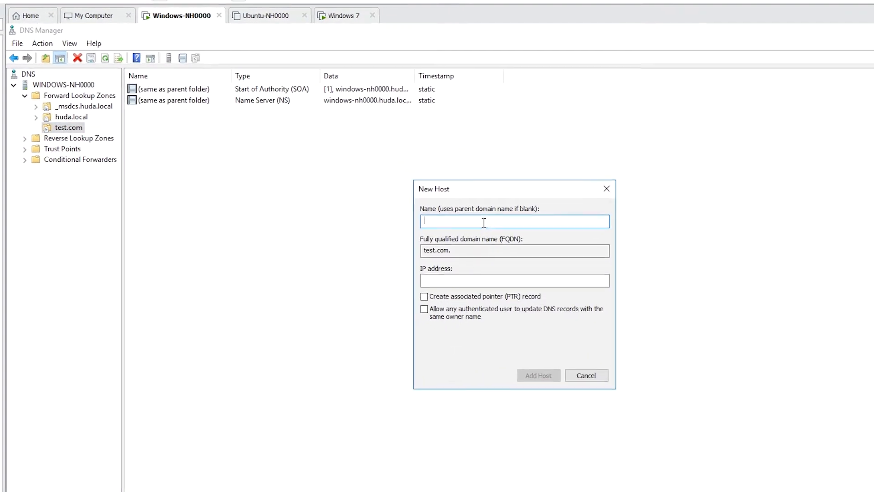
text(W)
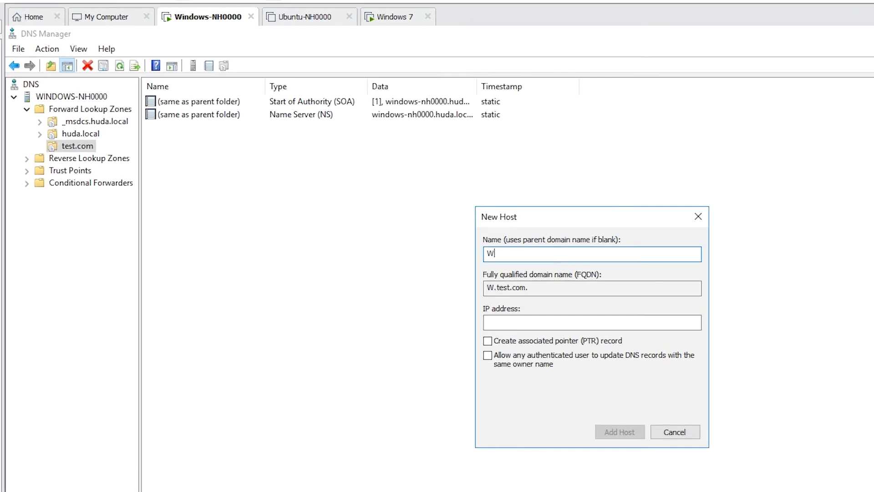
text(indows-)
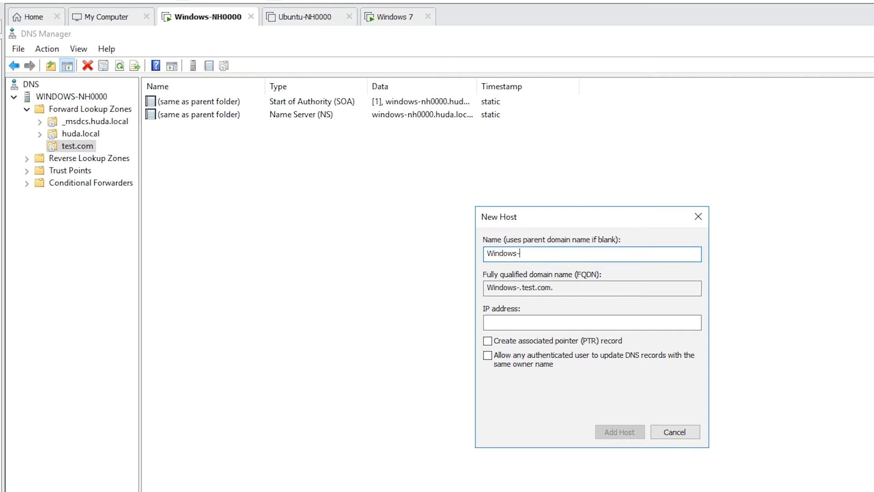
text(NH0000)
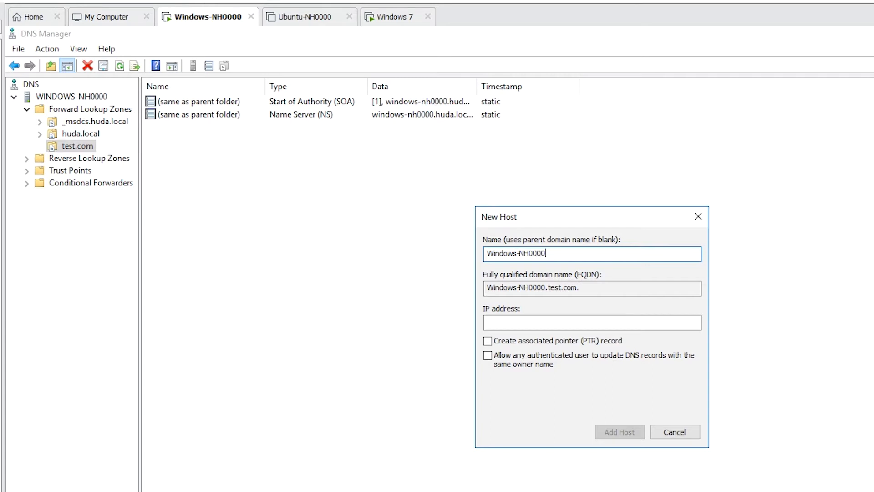
Step: Give the new host the IP address 172.16.0.10, include an associated pointer (PTR) record, add the host and close the dialog
click(539, 322)
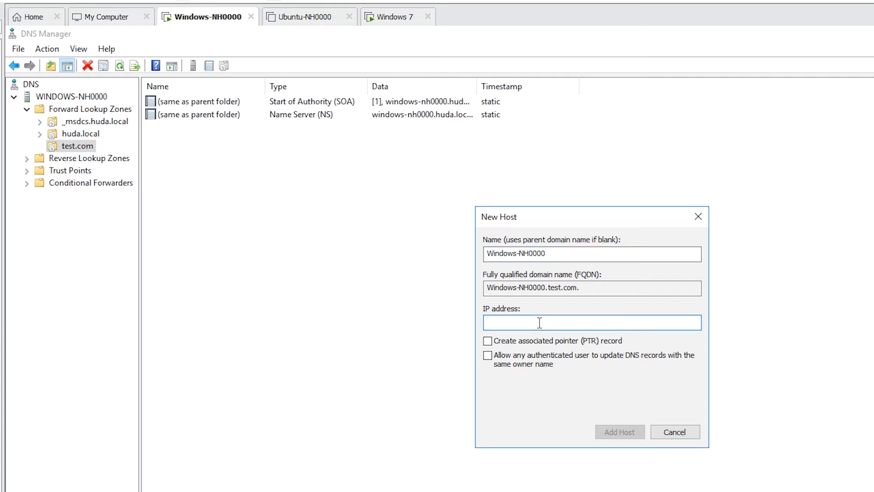
text(172.16.0.10)
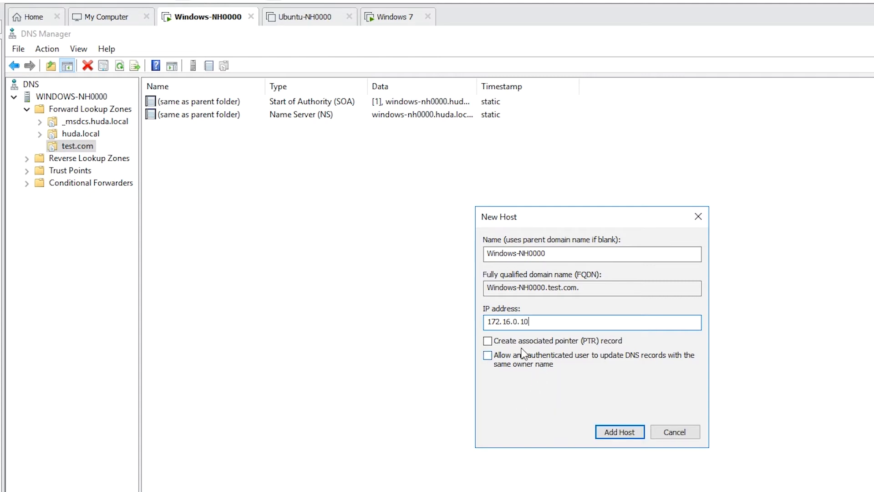
click(527, 343)
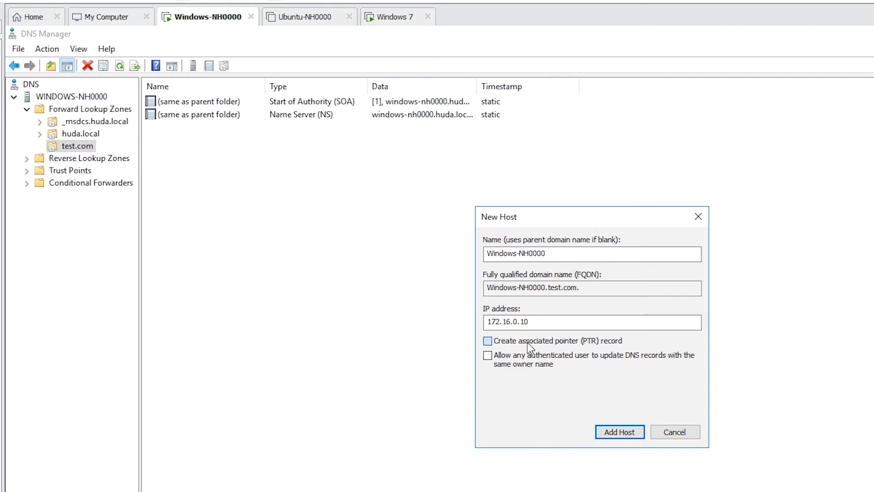
click(629, 436)
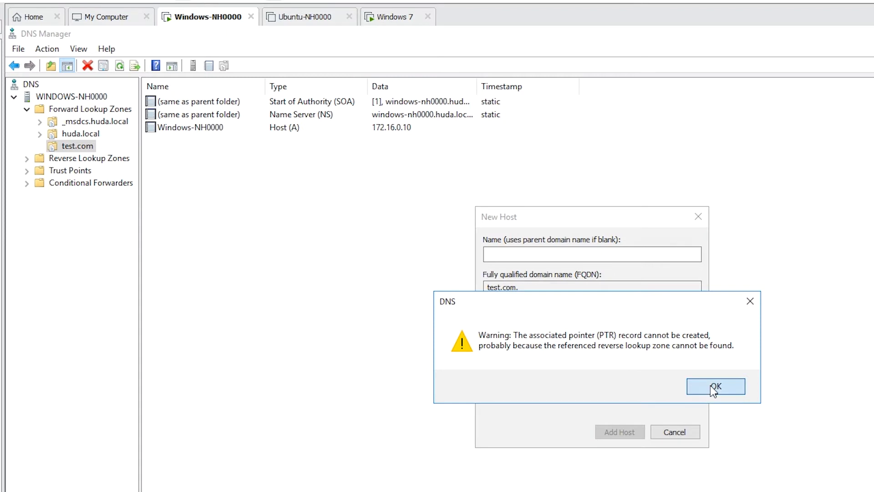
click(703, 390)
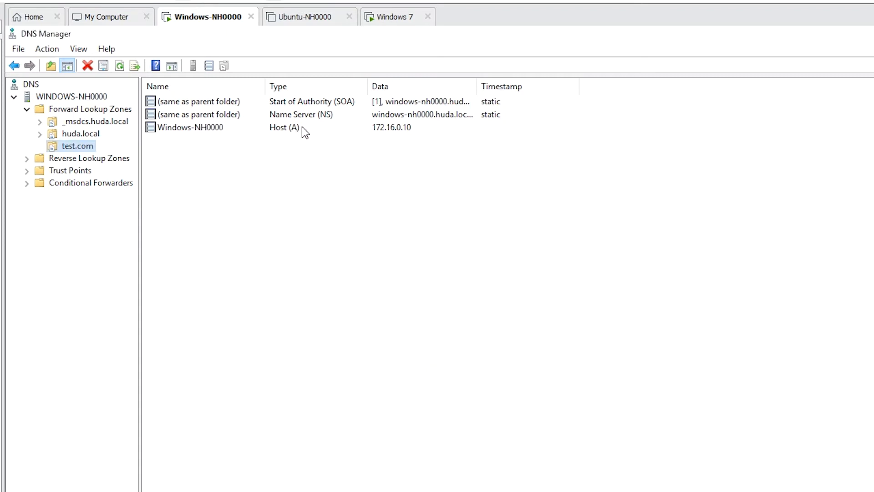
click(208, 127)
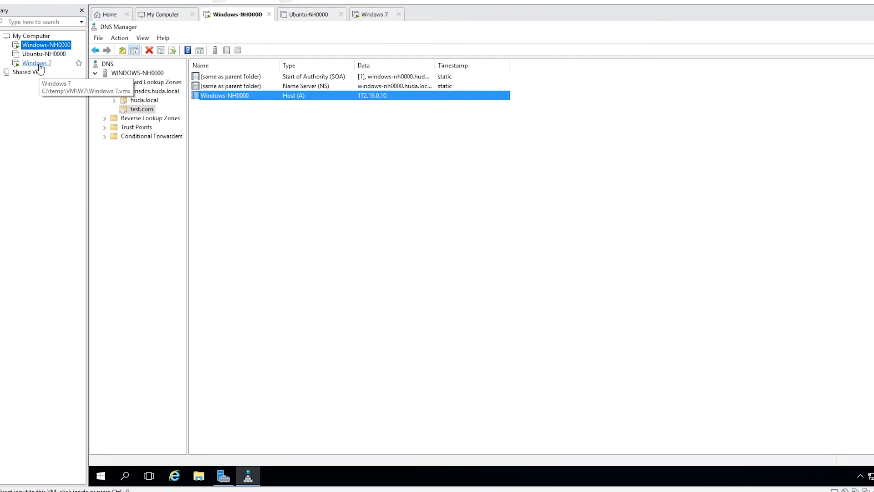
Step: Switch to the Windows 7 virtual machine and open its network adapter settings
click(36, 64)
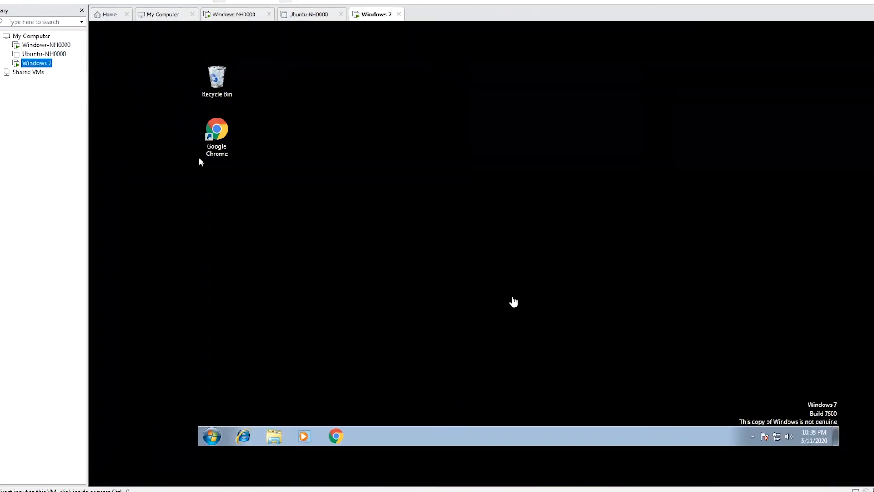
click(778, 442)
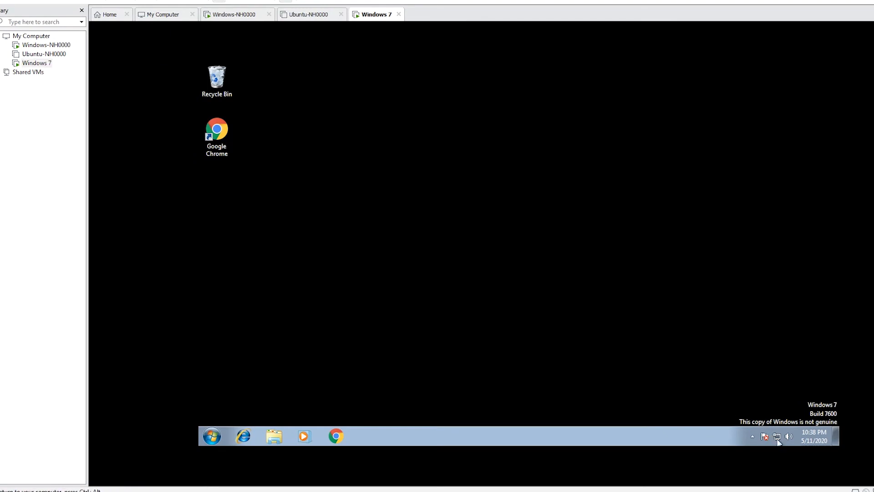
right_click(778, 441)
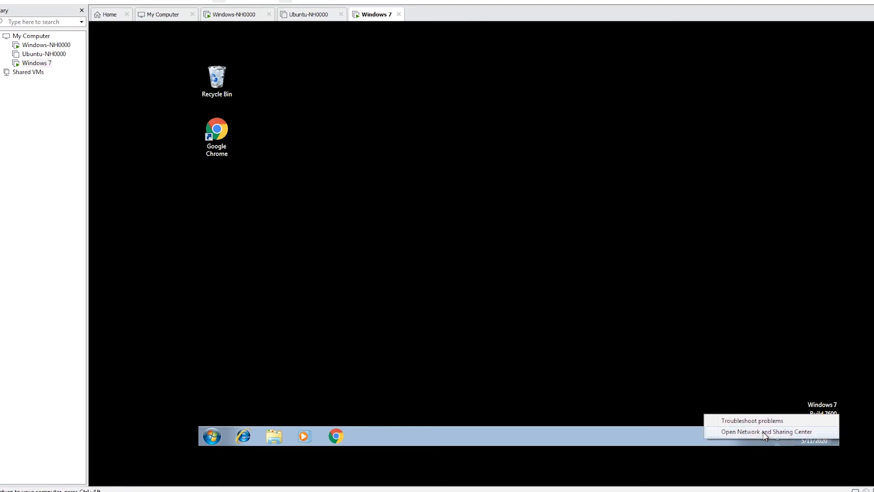
click(762, 432)
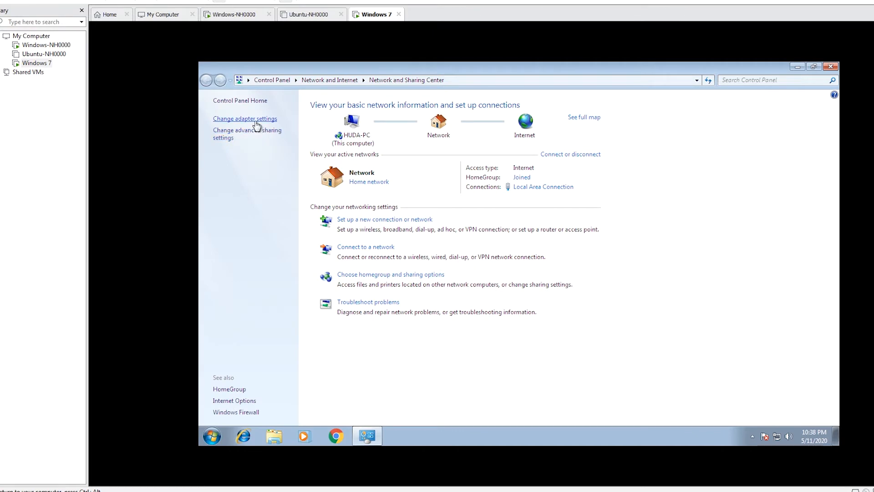
click(252, 119)
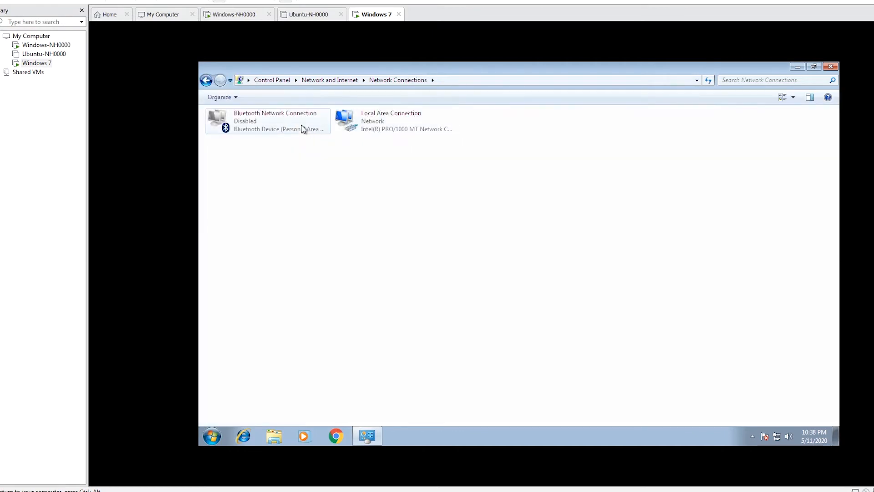
Step: Configure the Local Area Connection's IPv4 with address 172.16.0.150, subnet mask 255.255.0.0 and default gateway 172.16.0.2, and apply it
click(379, 120)
right_click(379, 118)
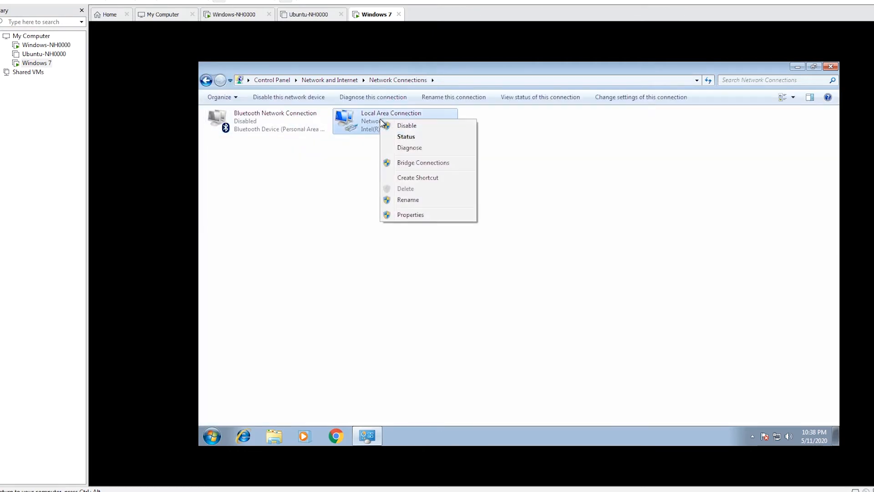
click(413, 213)
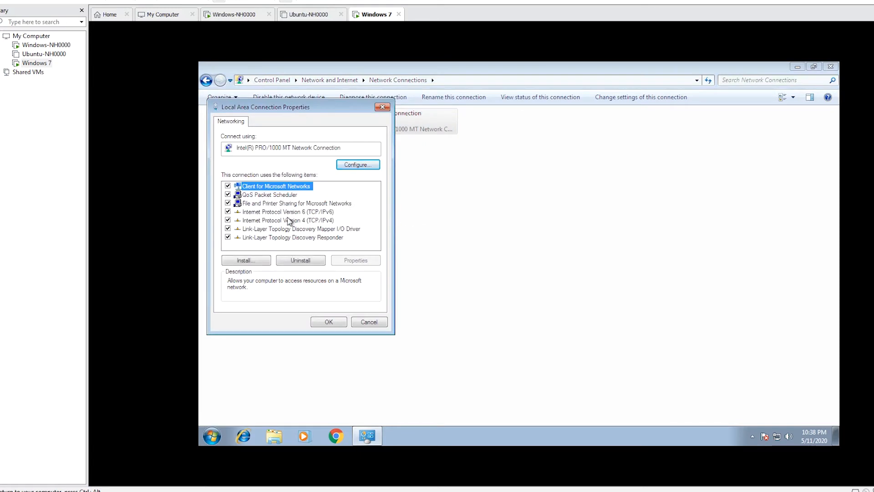
click(291, 220)
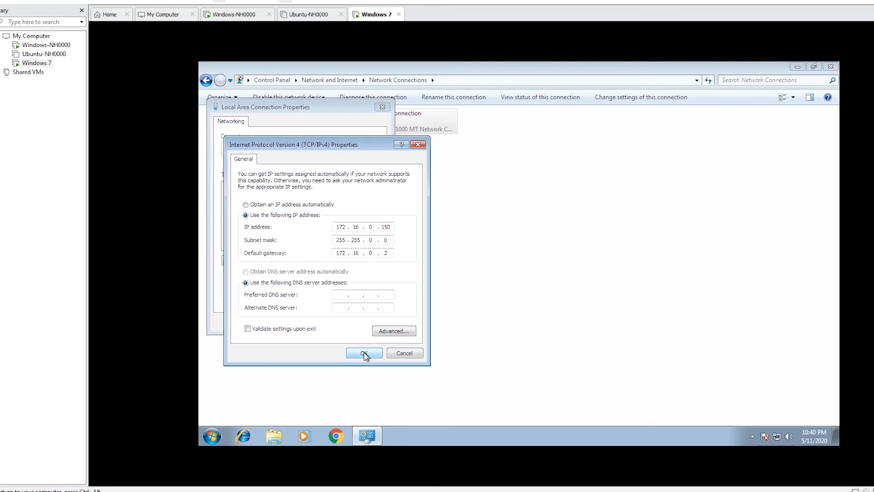
click(314, 405)
click(335, 322)
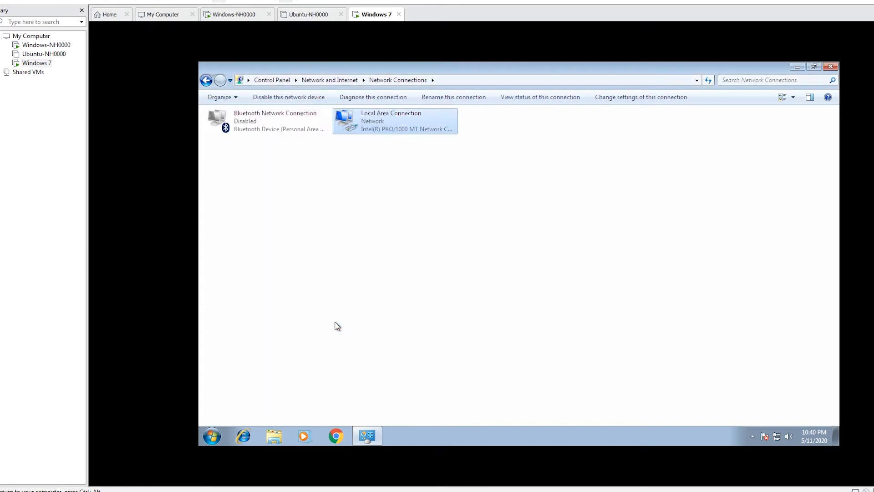
Step: Open the Windows 7 machine's system properties to check its computer name
right_click(211, 437)
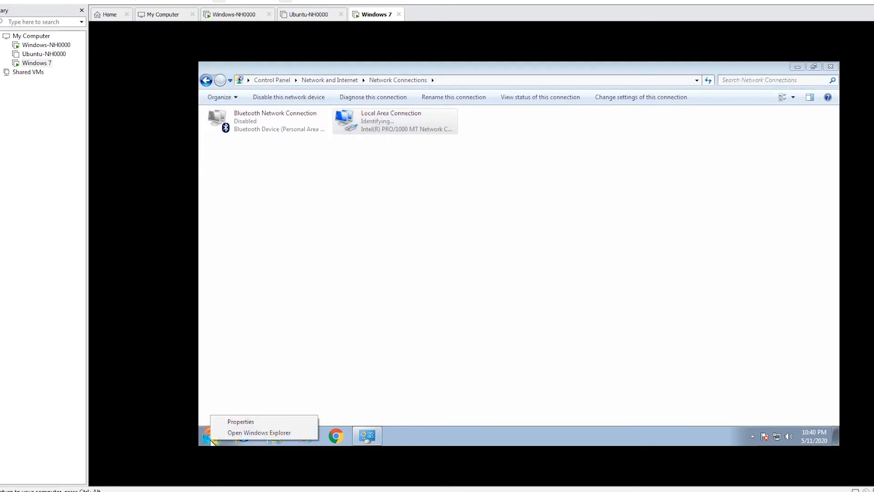
click(212, 438)
right_click(364, 318)
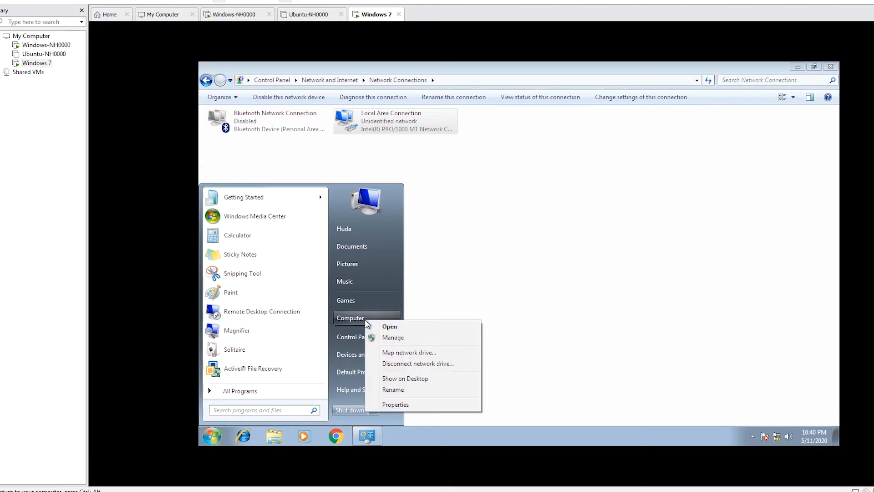
click(403, 404)
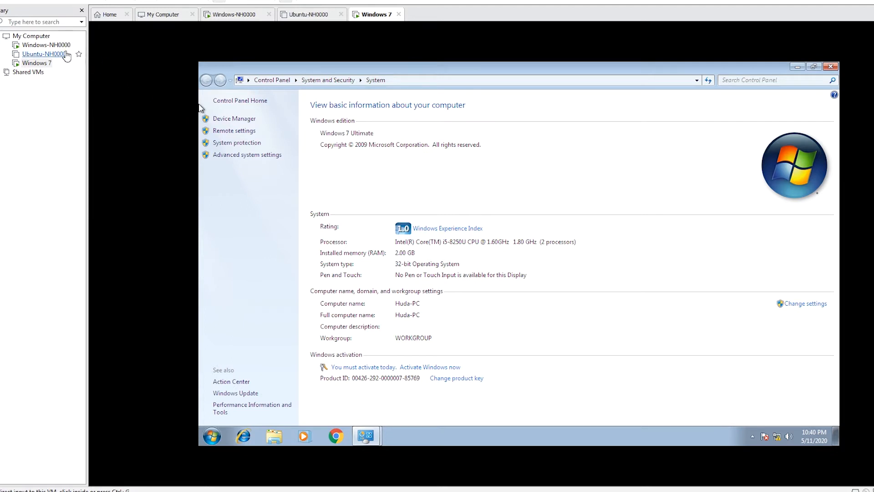
Step: Switch back to the Windows-NH0000 virtual machine and start a second host record in test.com named Huda-PC
click(53, 46)
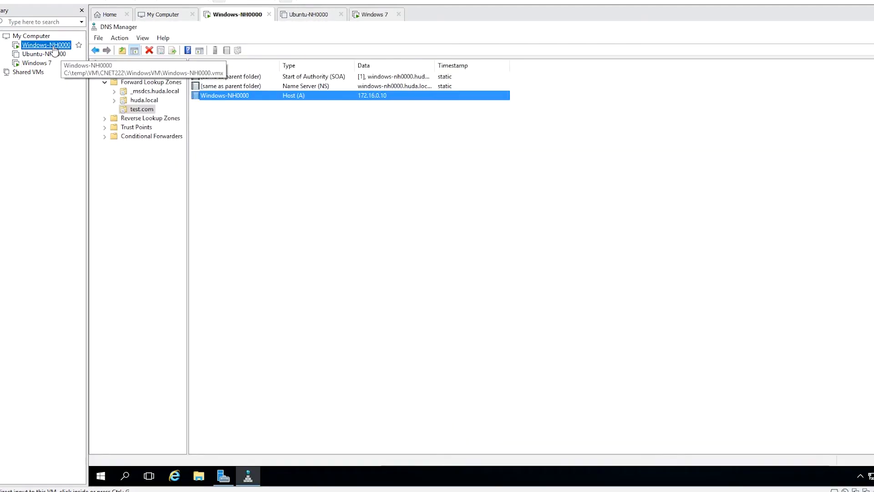
right_click(269, 138)
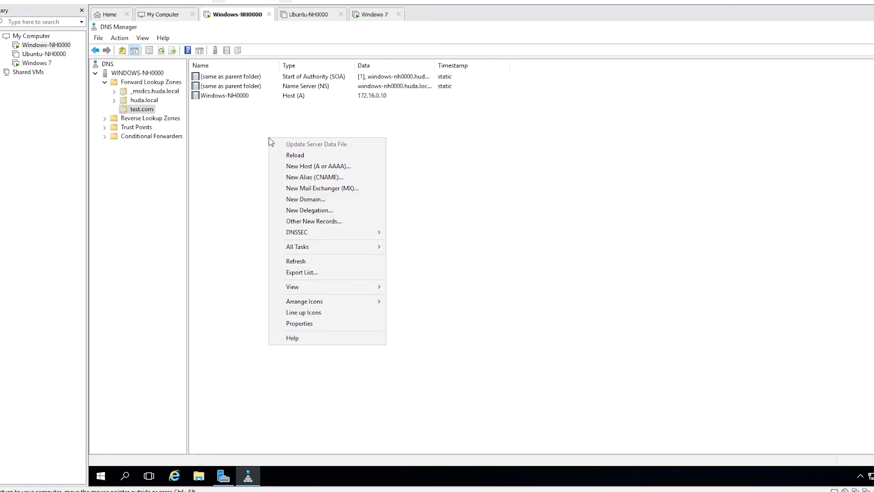
click(339, 171)
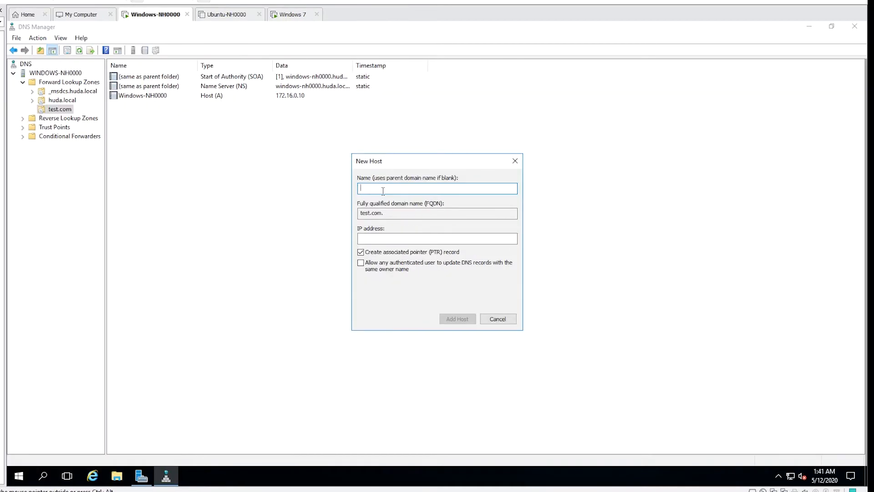
text(Huda-)
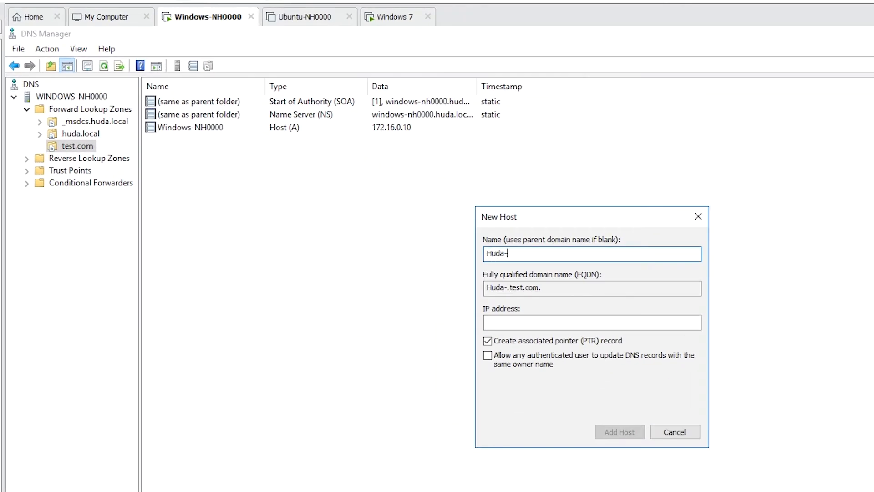
text(PC)
Step: Set the second host's IP address to 172.16.0.150, add it with its pointer record option kept on, and close the dialog
click(562, 322)
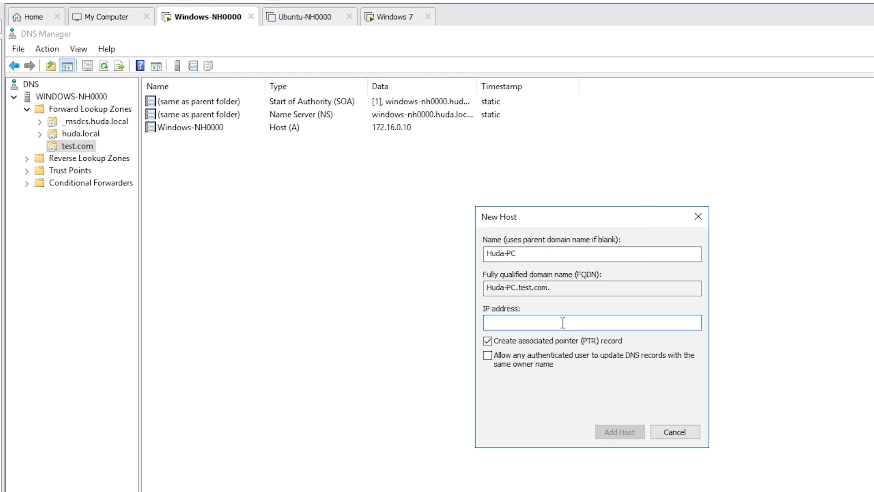
text(172.16.0.150)
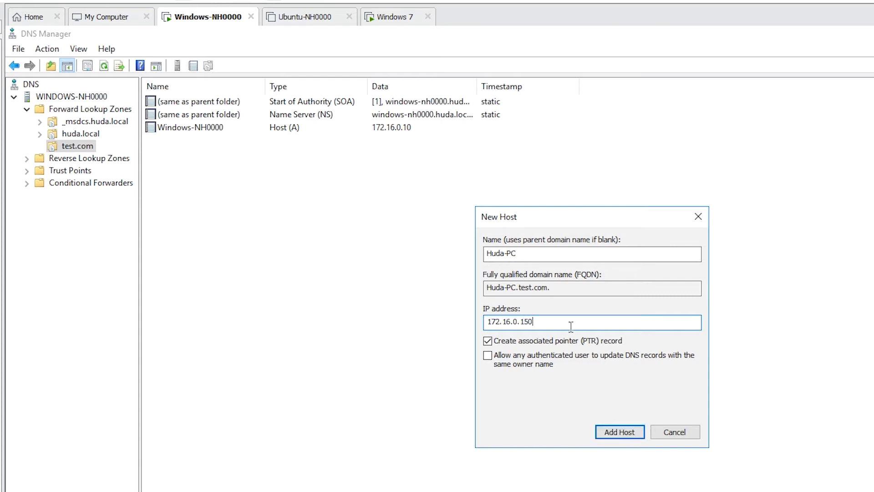
click(619, 431)
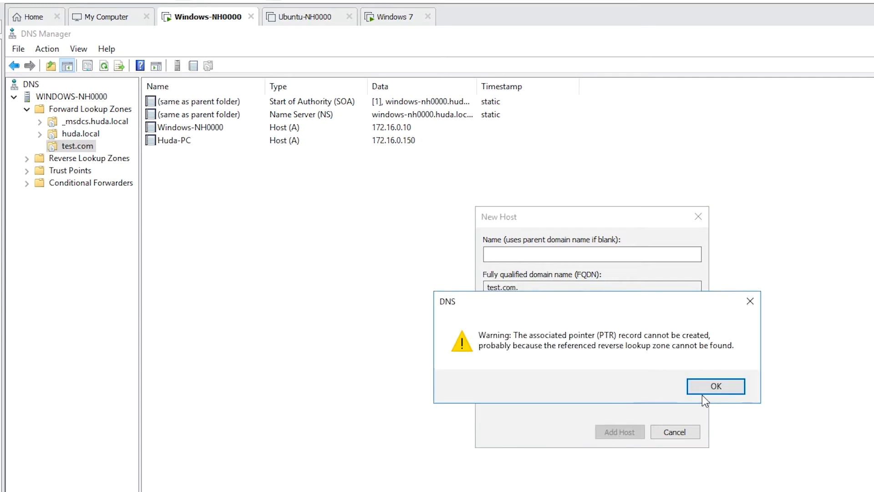
click(715, 385)
click(673, 432)
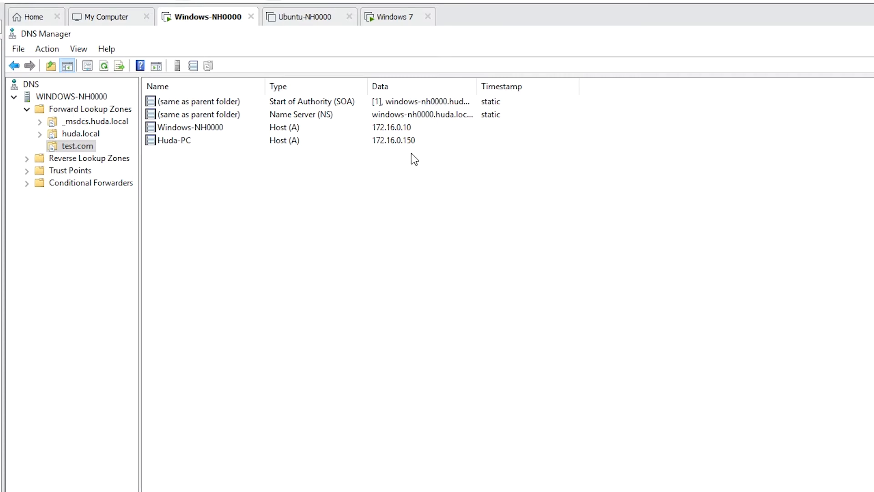
Step: Start a new alias (CNAME) record named www in the test.com zone
right_click(230, 222)
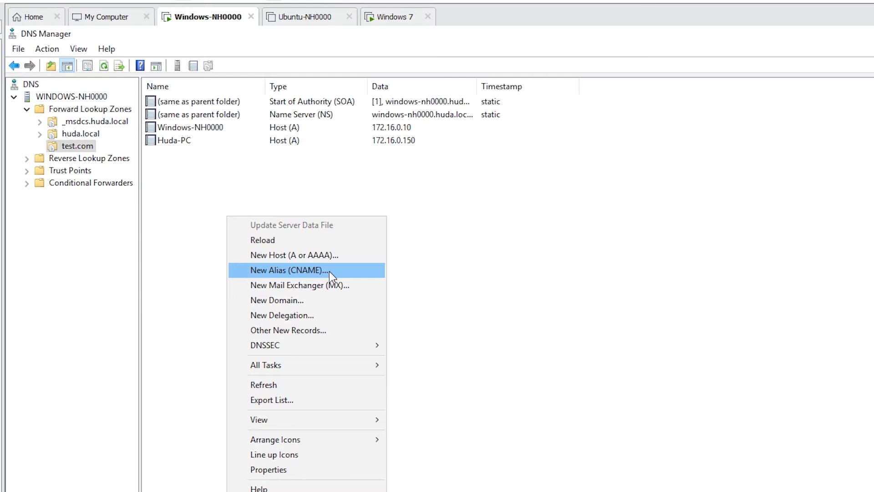
click(288, 270)
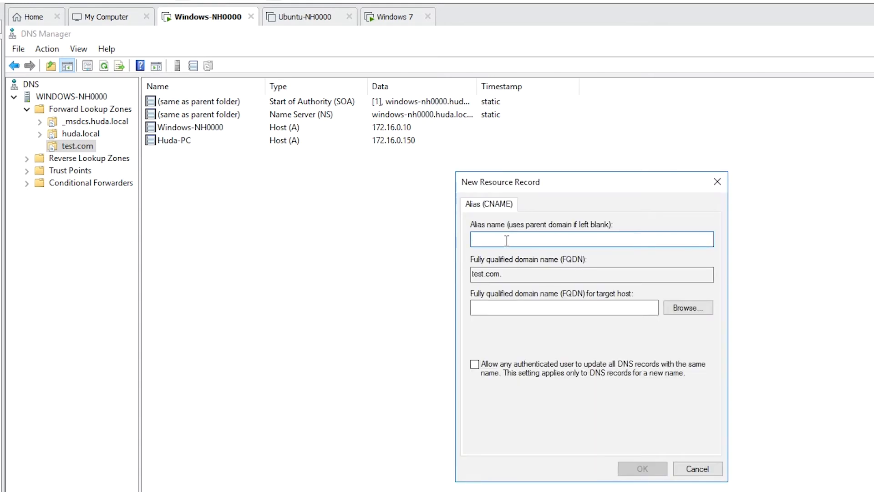
text(www)
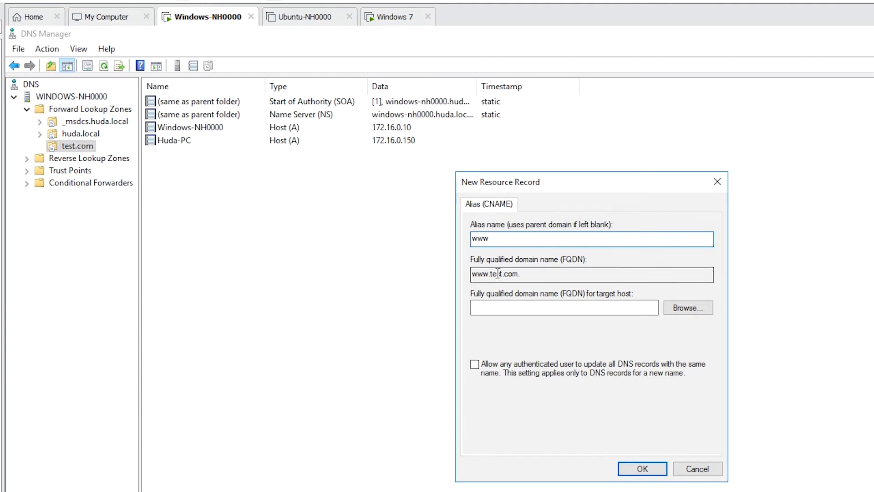
drag(520, 273, 473, 275)
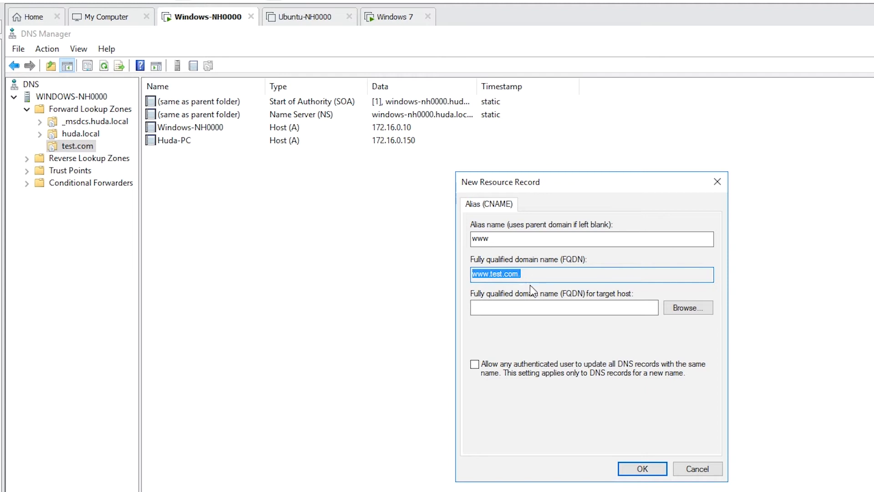
click(528, 307)
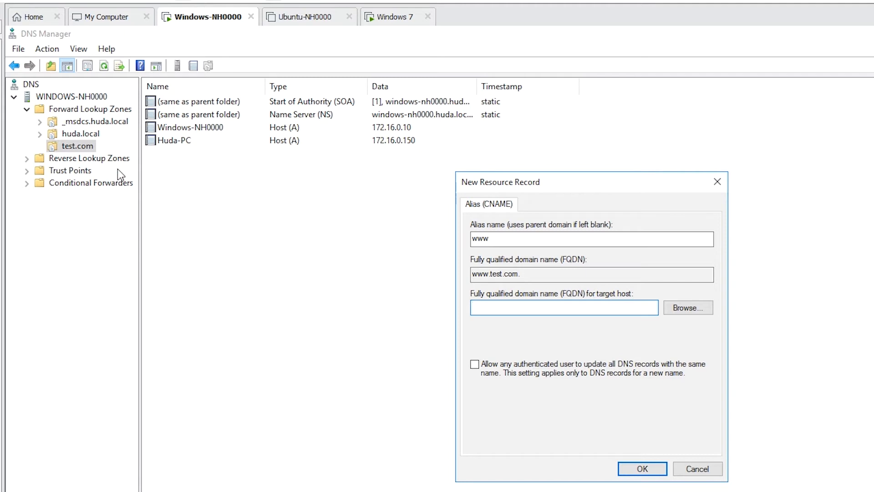
Step: Browse the test.com forward lookup zone to choose Windows-NH0000 as the www alias's target host, and save the record
click(683, 307)
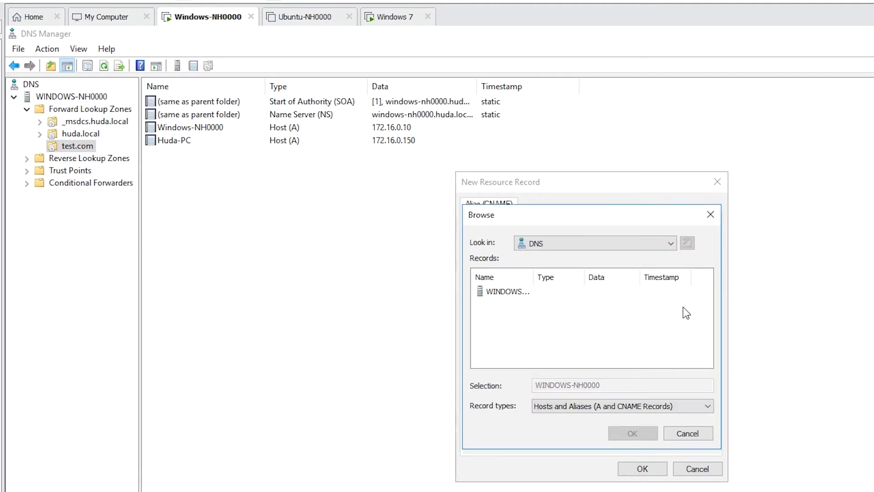
click(501, 290)
double_click(502, 292)
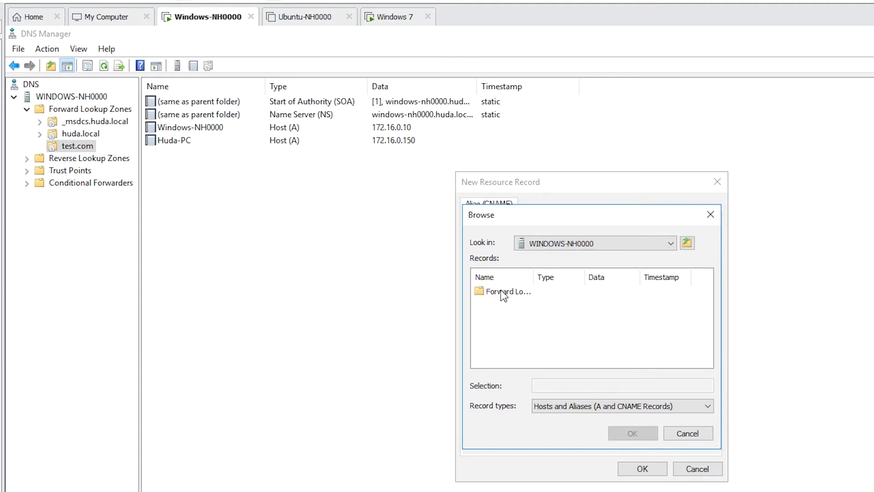
double_click(501, 292)
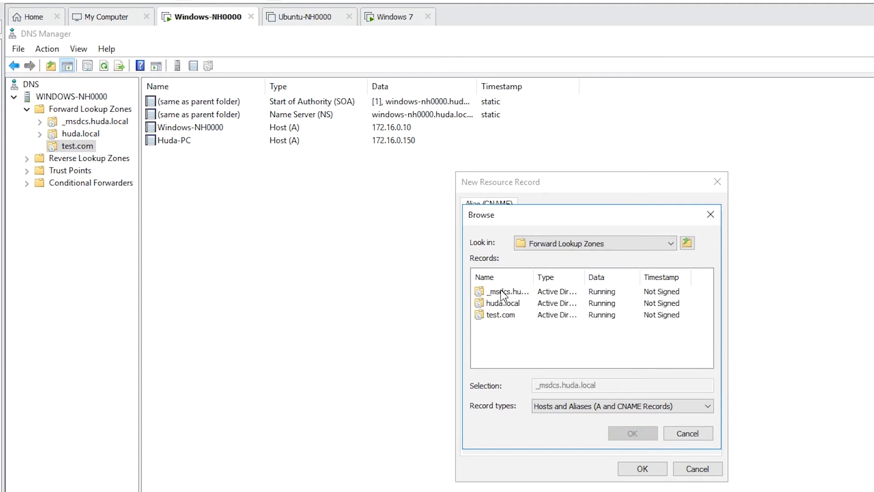
double_click(494, 317)
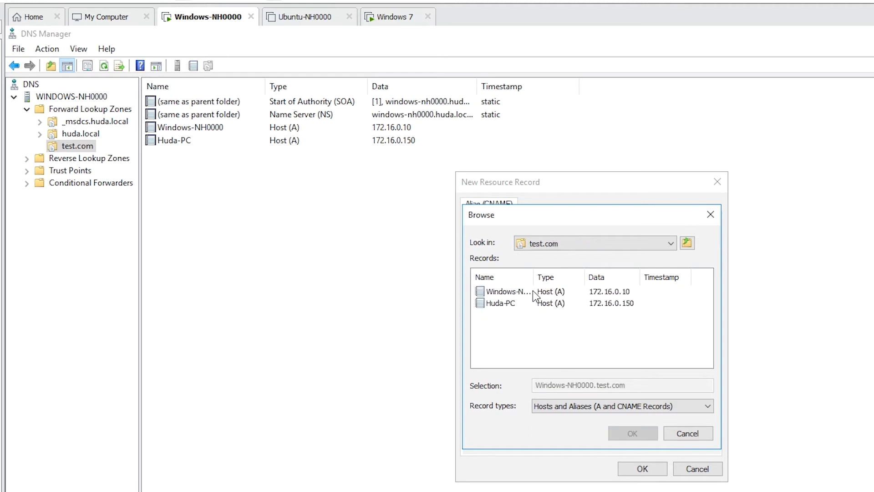
drag(530, 279, 583, 283)
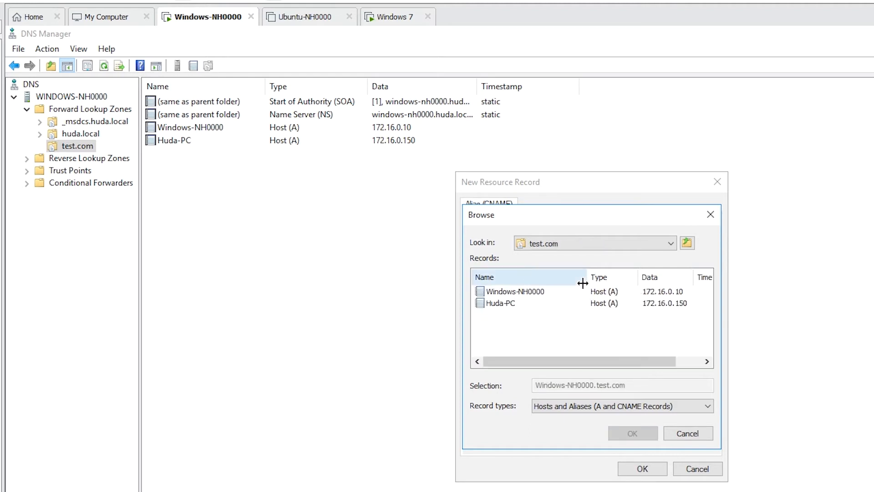
double_click(513, 291)
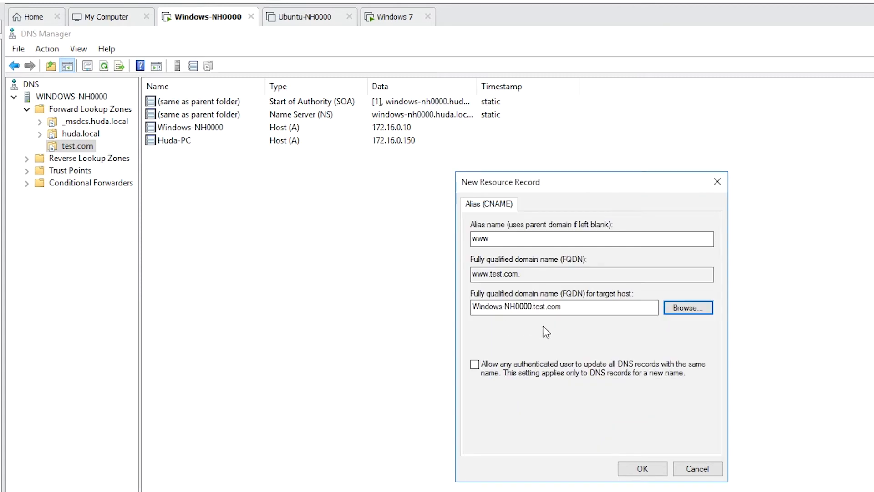
click(529, 276)
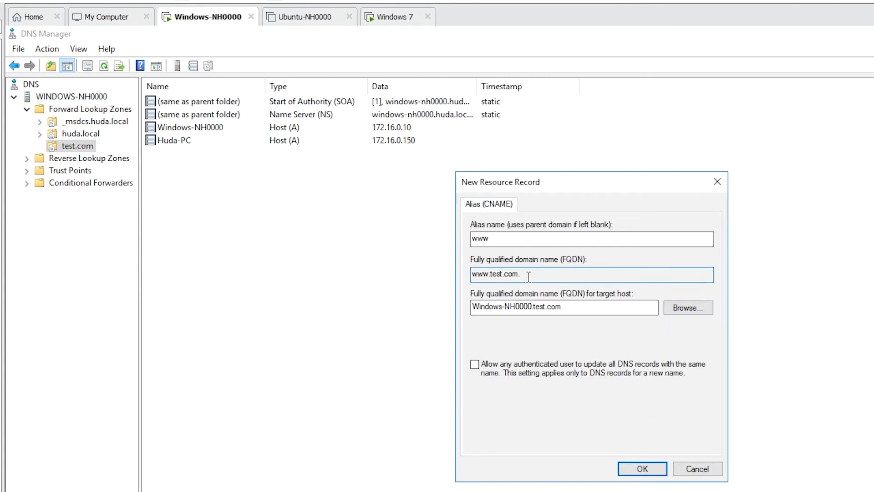
key(ctrl+a)
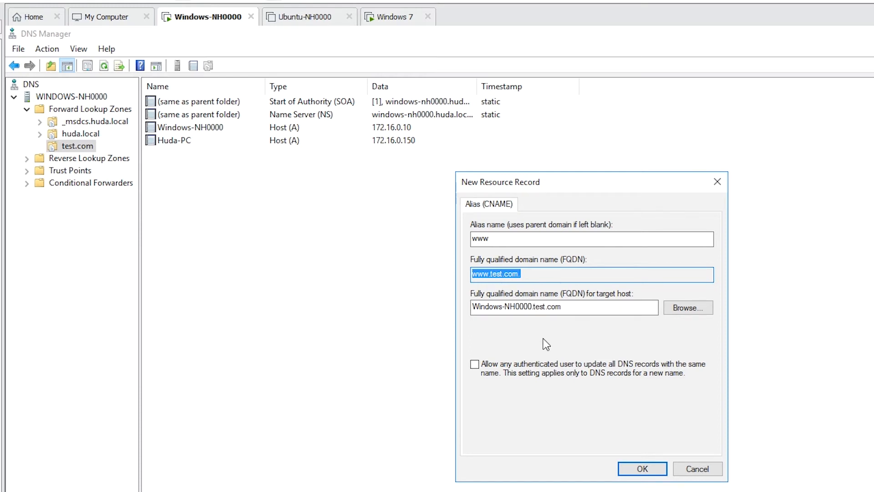
drag(576, 307, 460, 306)
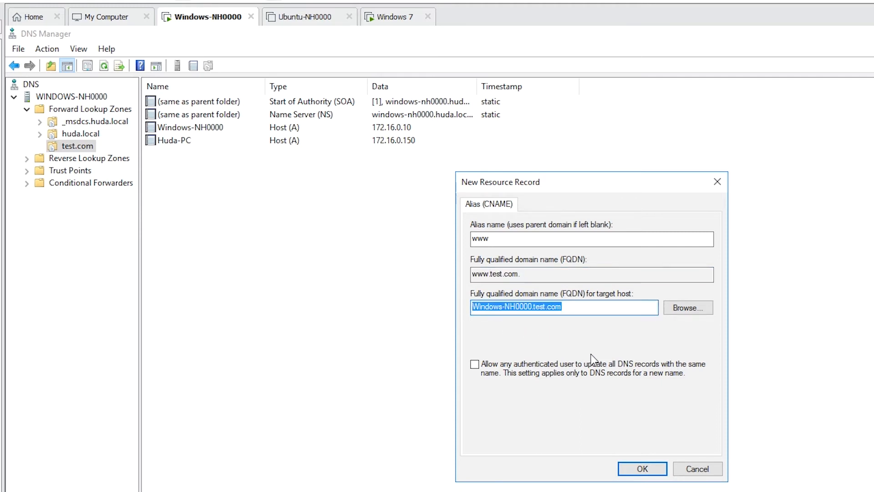
click(641, 468)
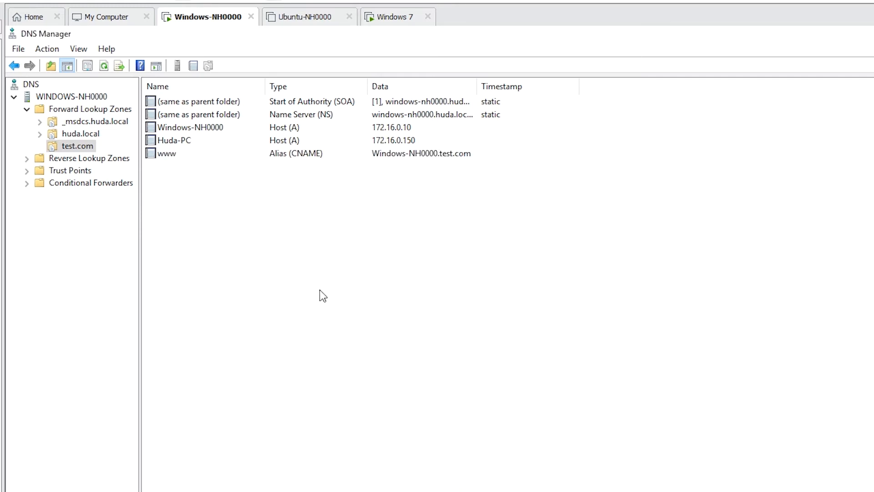
right_click(250, 218)
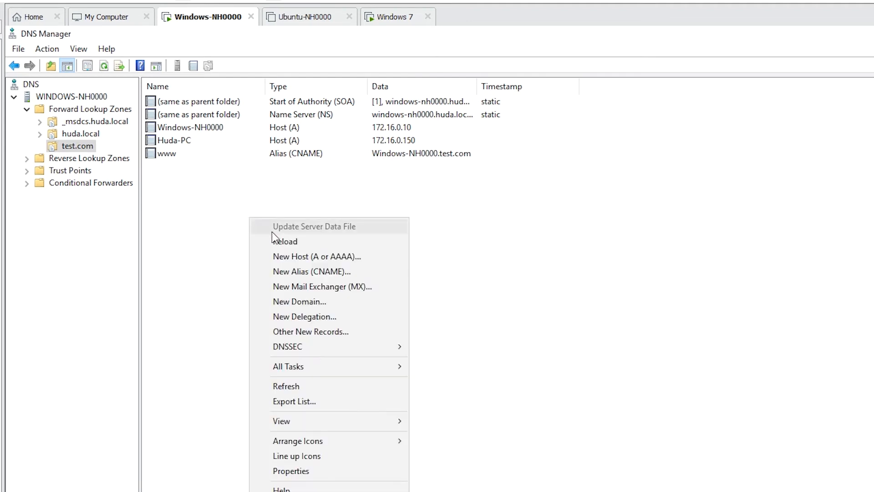
click(342, 269)
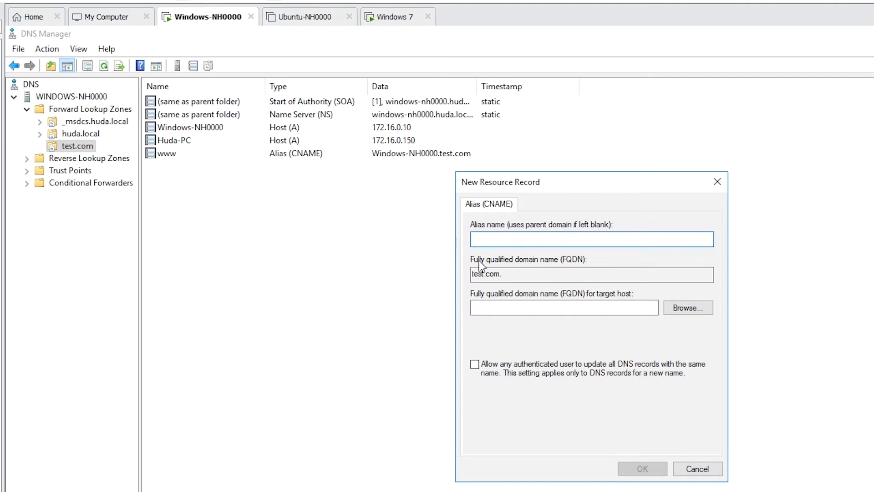
text(ftp)
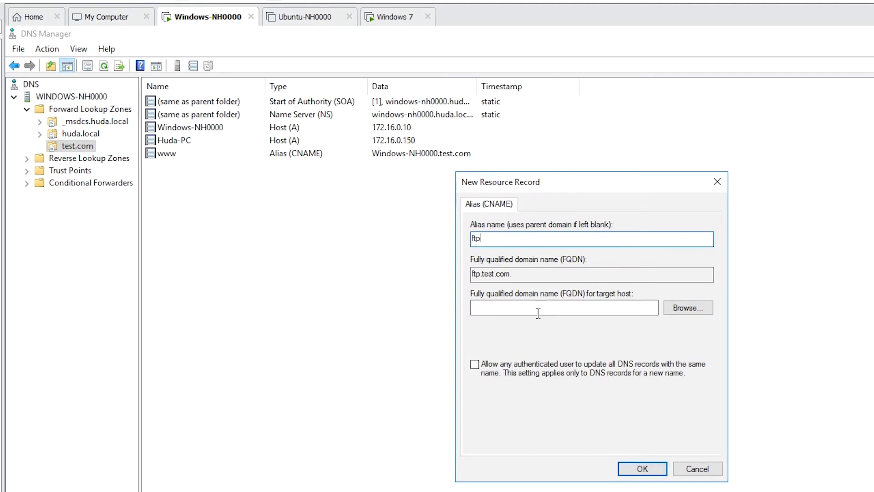
click(585, 308)
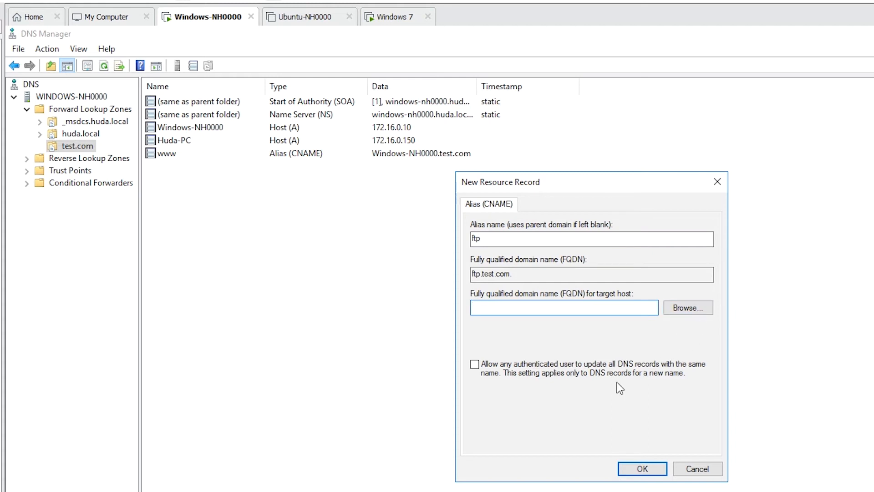
click(695, 472)
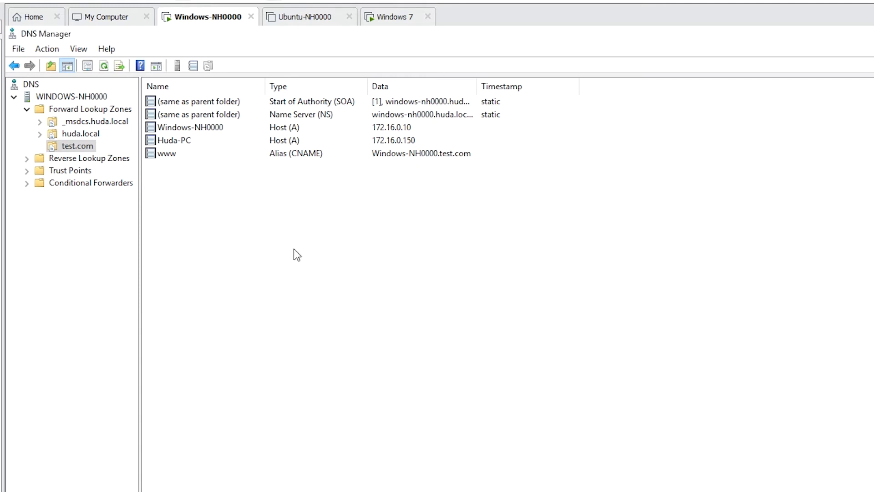
right_click(294, 249)
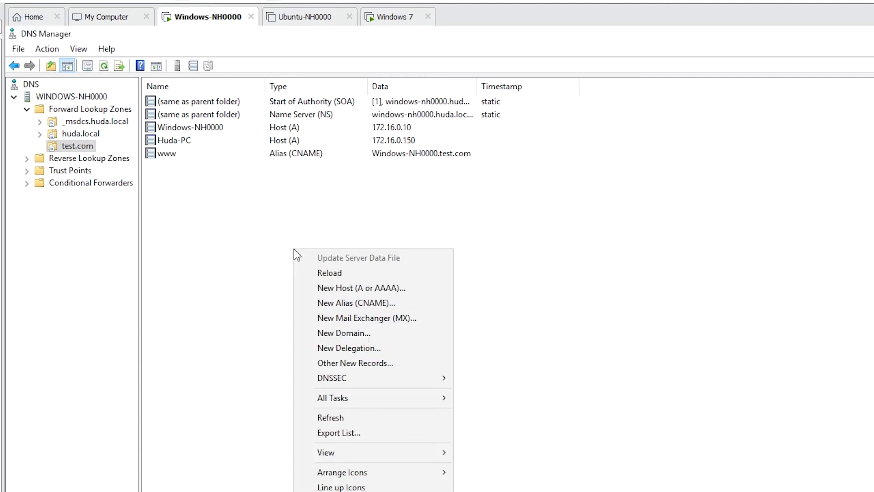
click(367, 319)
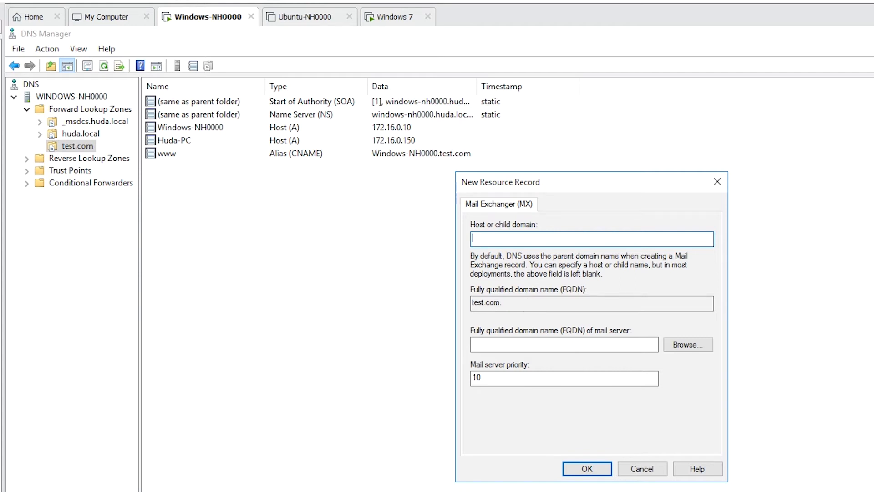
text(mail)
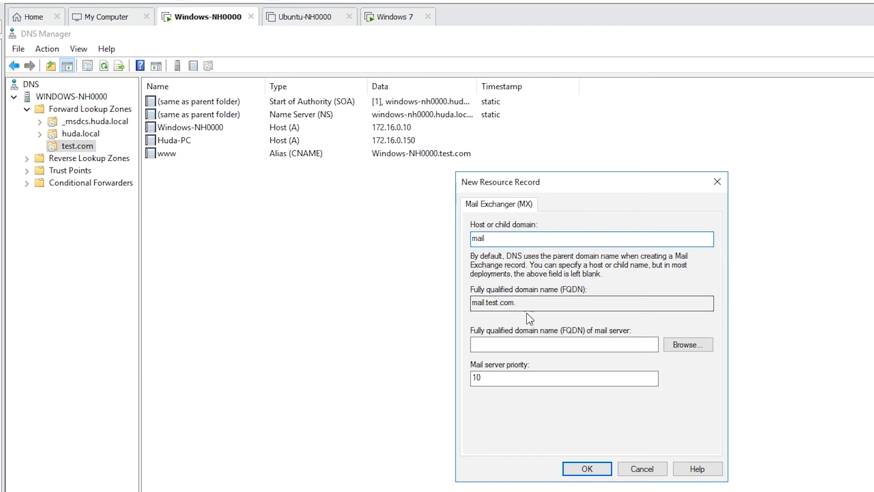
click(548, 344)
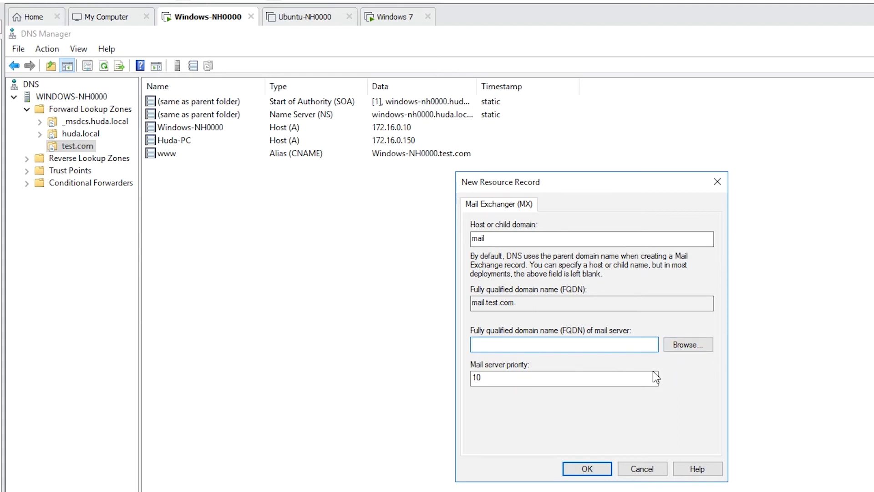
key(Escape)
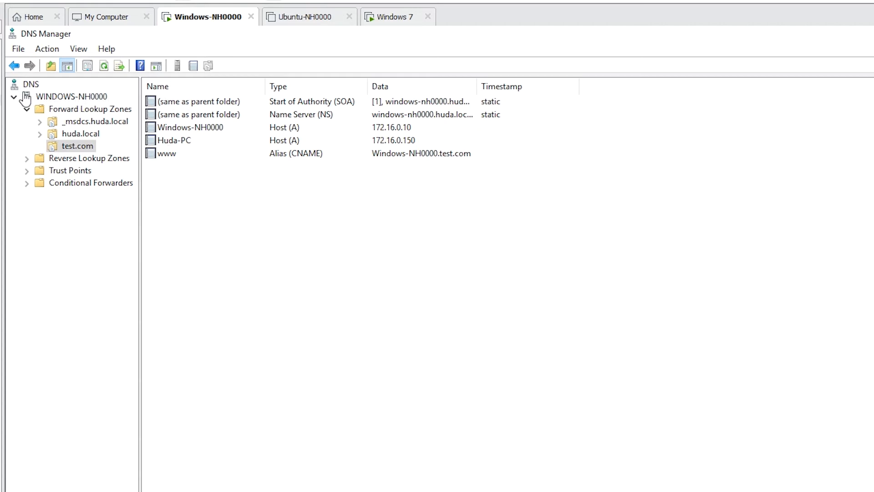
Step: Switch to the Windows 7 virtual machine and open a command prompt with cmd
click(47, 64)
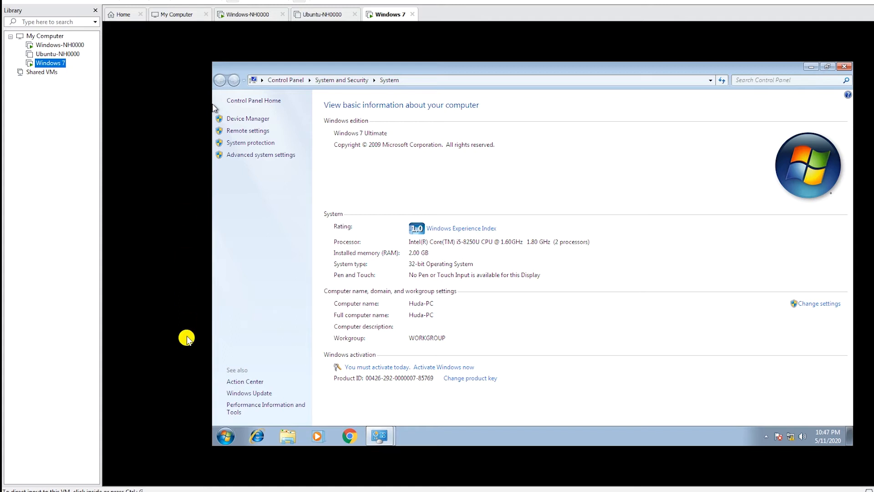
click(230, 437)
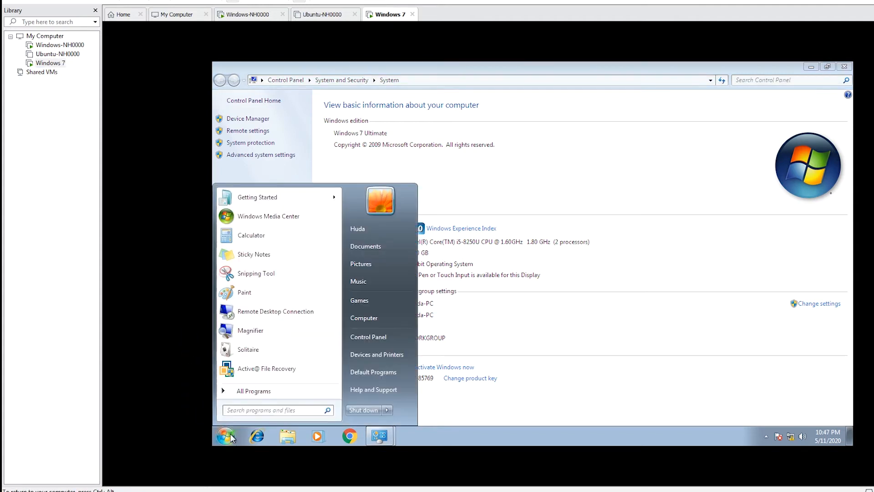
text(cmd)
key(Return)
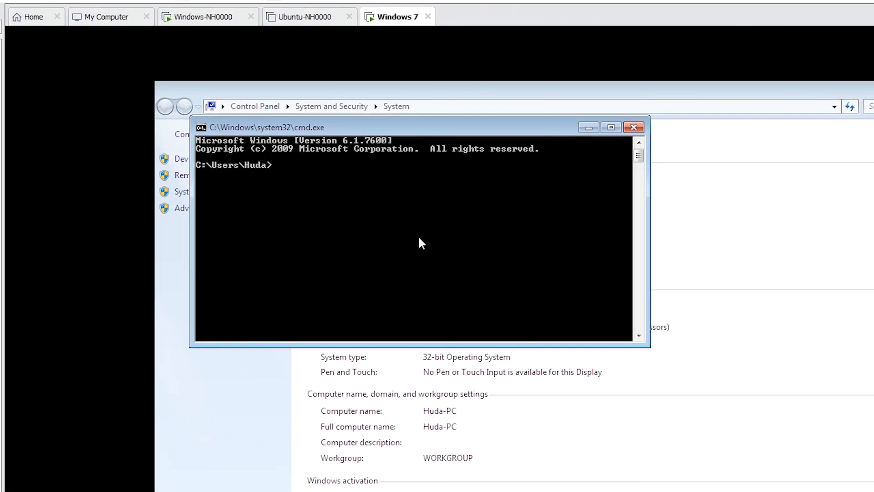
Step: Enter the command ping 172.16.0.10 at the prompt without running it
text(ping 172.16.0.10)
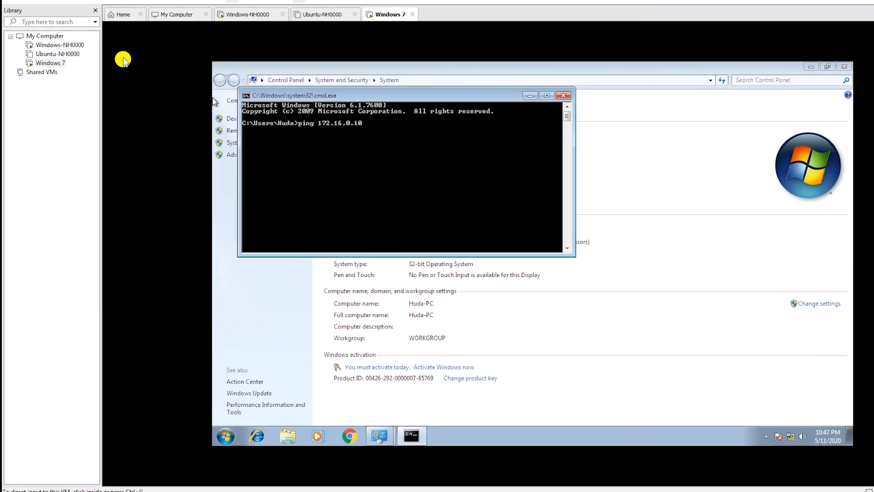
Step: Switch to the Windows-NH0000 virtual machine and close DNS Manager to check the Ethernet1 address in Server Manager
click(59, 44)
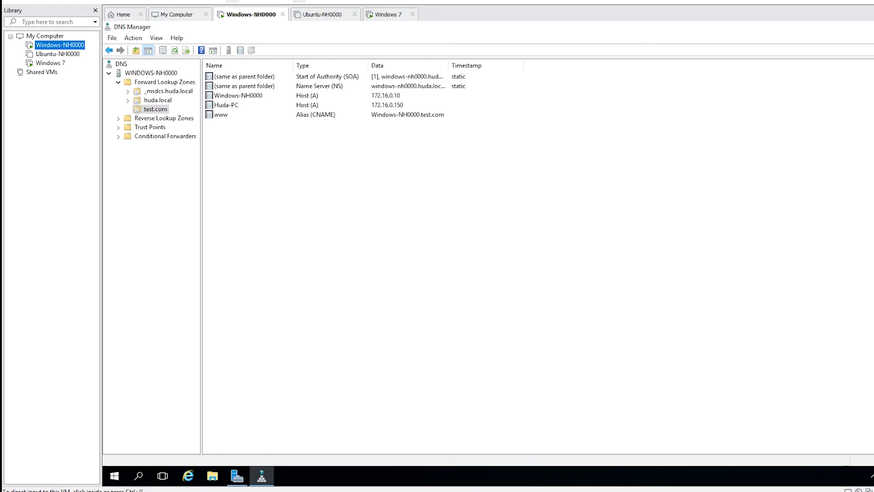
key(ctrl+g)
key(alt+F4)
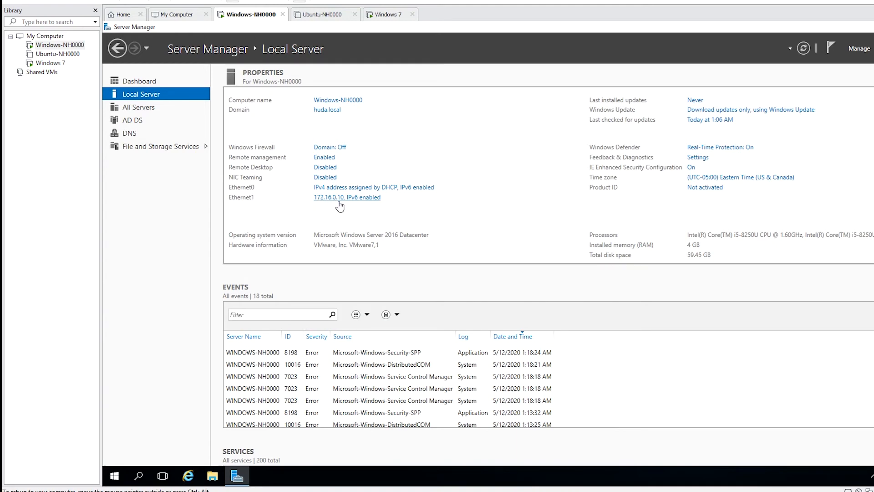
Step: Switch back to the Windows 7 virtual machine and run the prepared ping to 172.16.0.10
click(60, 65)
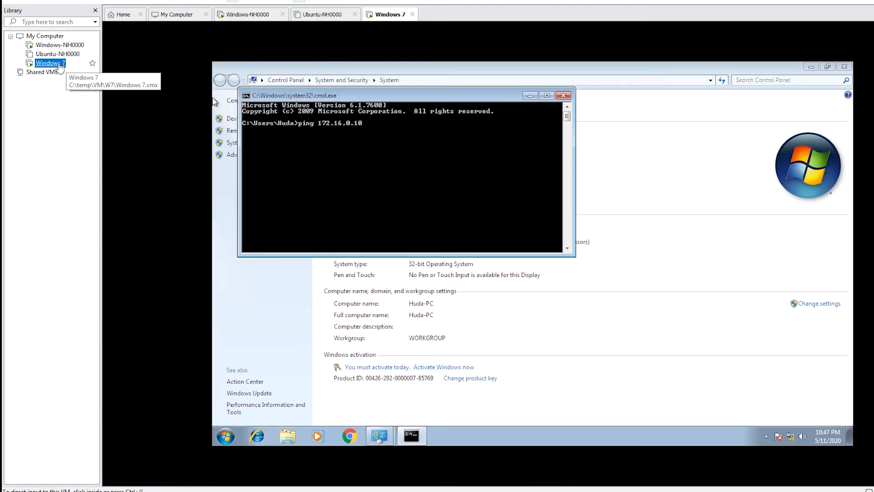
click(287, 165)
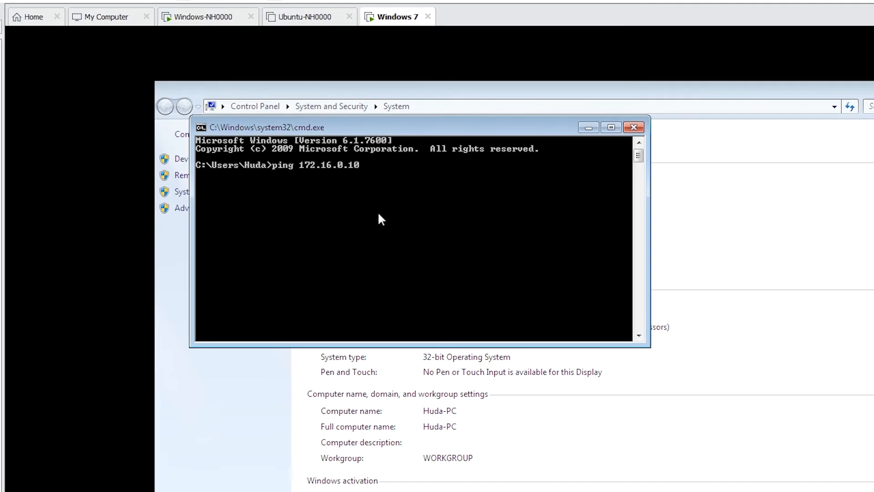
key(Return)
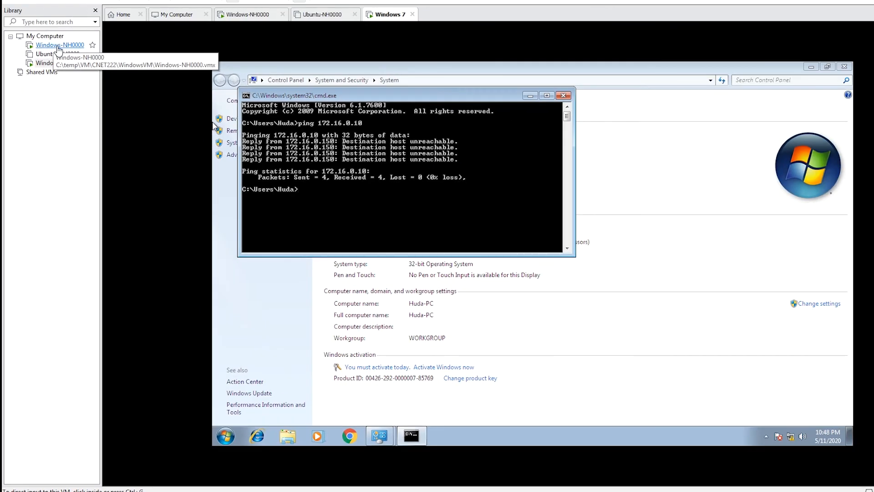
Step: Check the network connection type of Network Adapter 2 in the Windows-NH0000 virtual machine settings, leaving the settings without changes
right_click(59, 50)
click(104, 228)
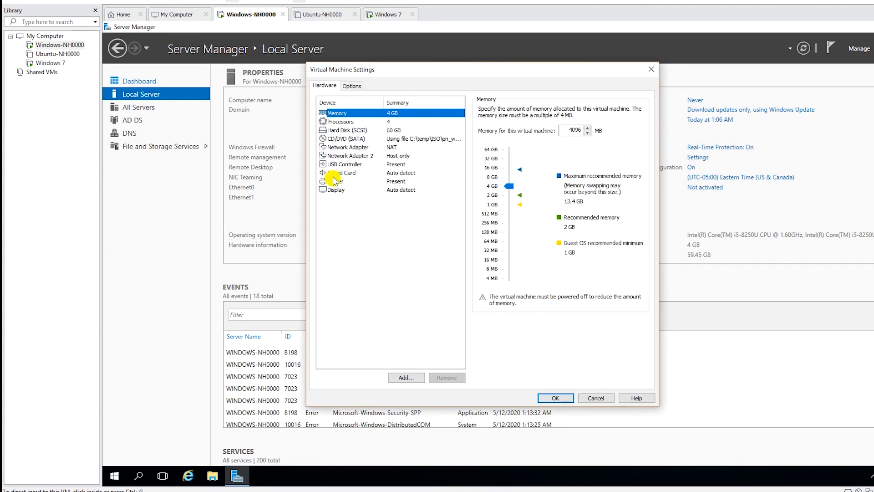
click(359, 157)
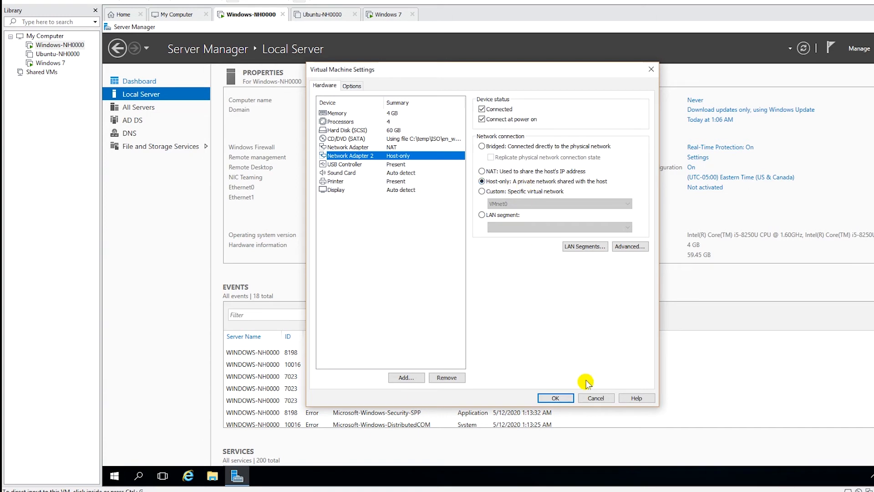
click(597, 398)
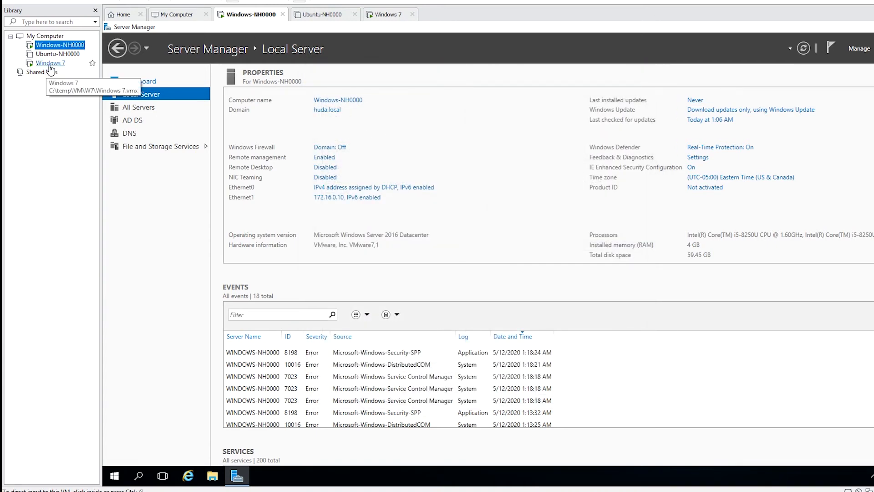
Step: Set the Windows 7 virtual machine's network adapter to Host-only in its virtual machine settings
click(50, 64)
right_click(50, 64)
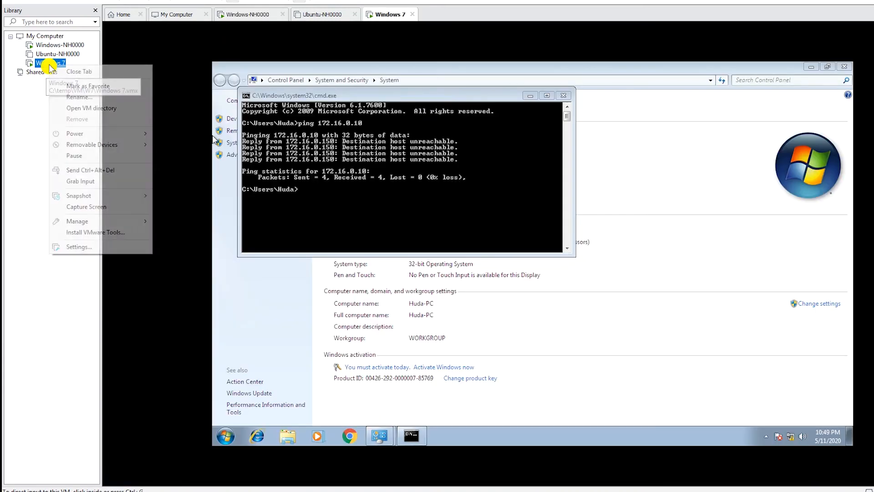
click(109, 246)
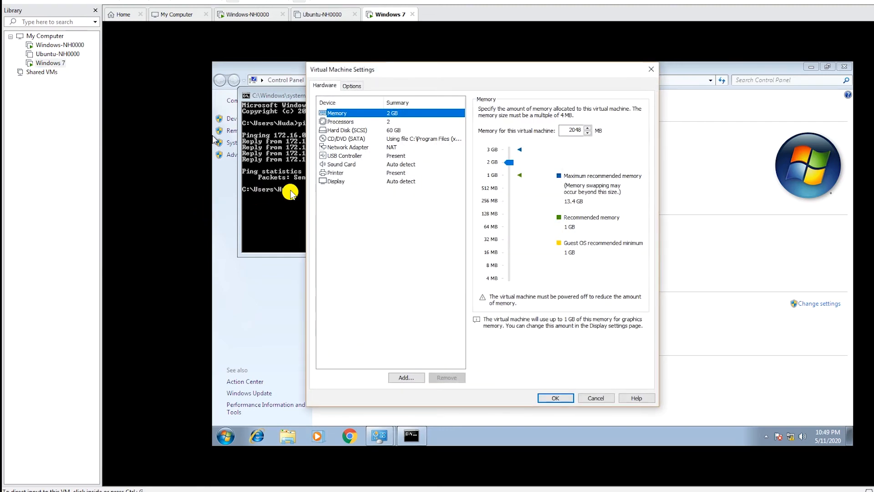
click(349, 147)
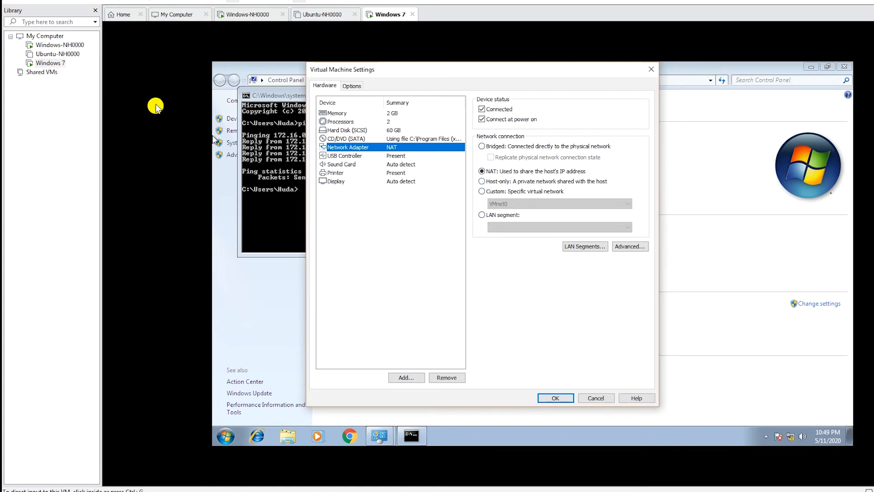
click(488, 182)
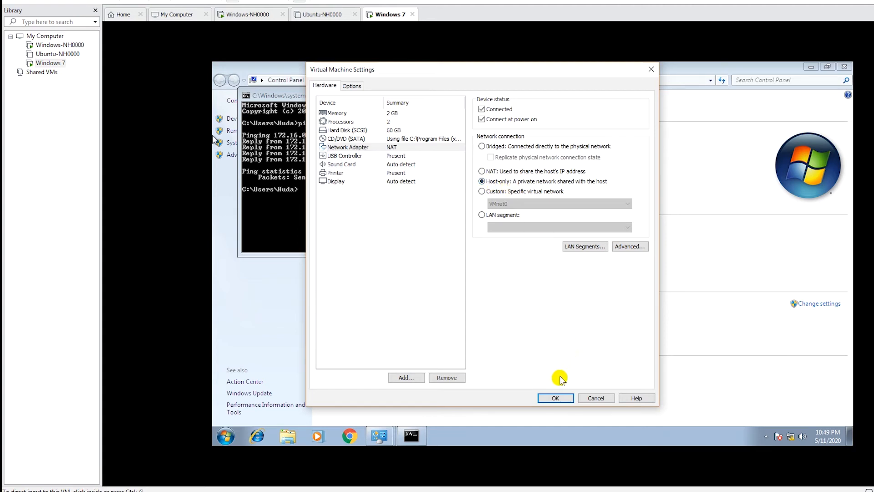
click(556, 398)
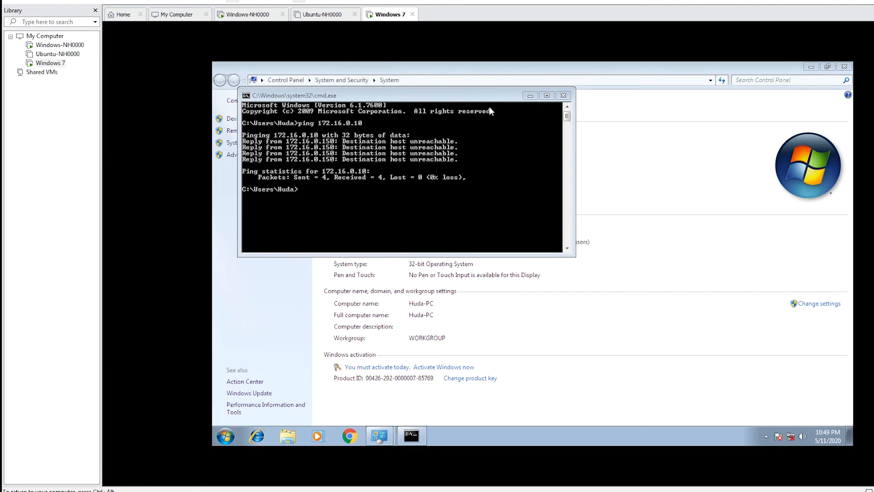
Step: Close the Windows 7 System window, and disable and re-enable the Local Area Connection in Network Connections
drag(483, 97, 626, 225)
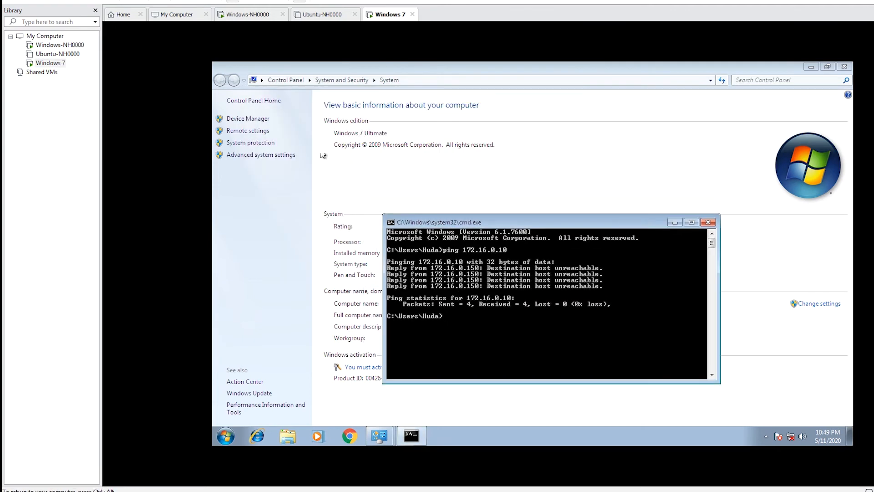
click(844, 73)
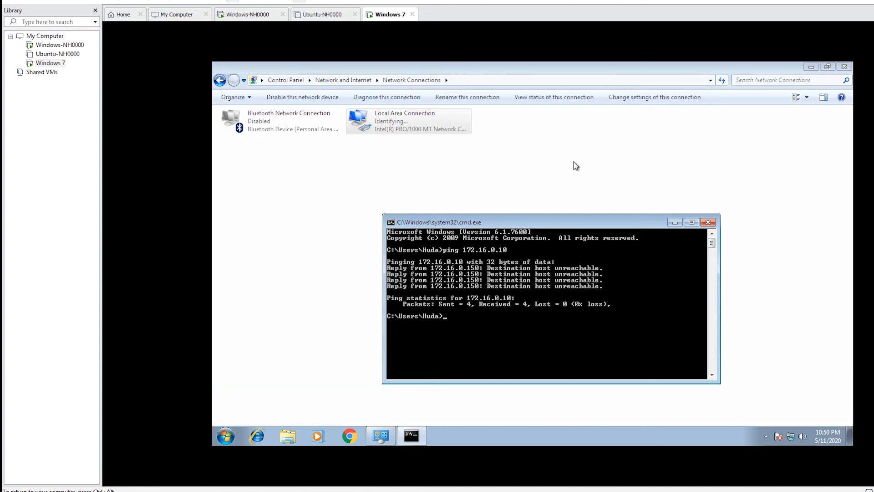
click(365, 125)
right_click(364, 124)
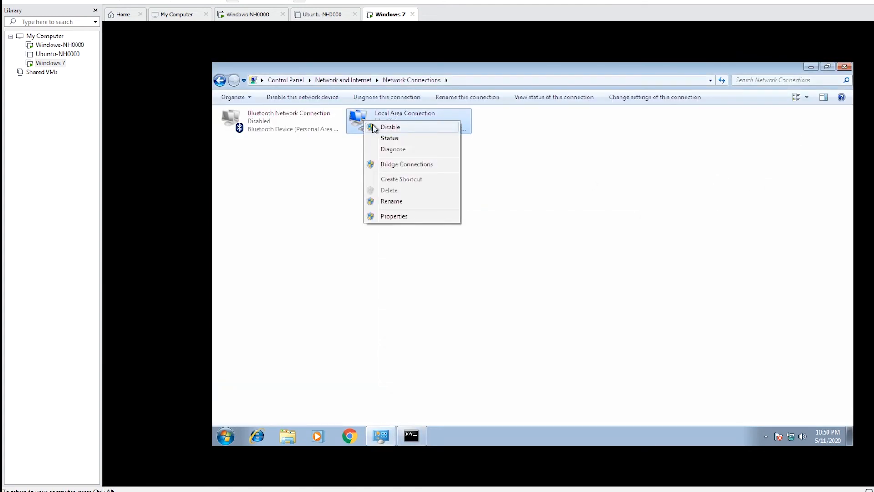
click(372, 124)
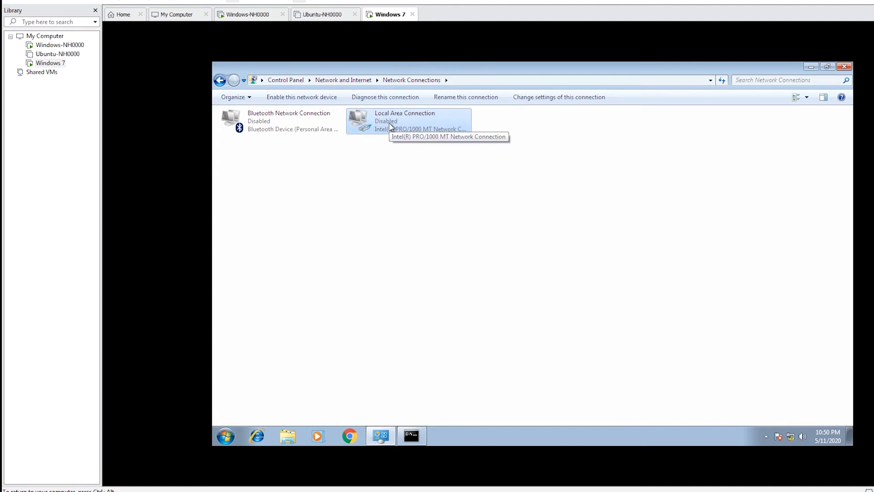
right_click(389, 123)
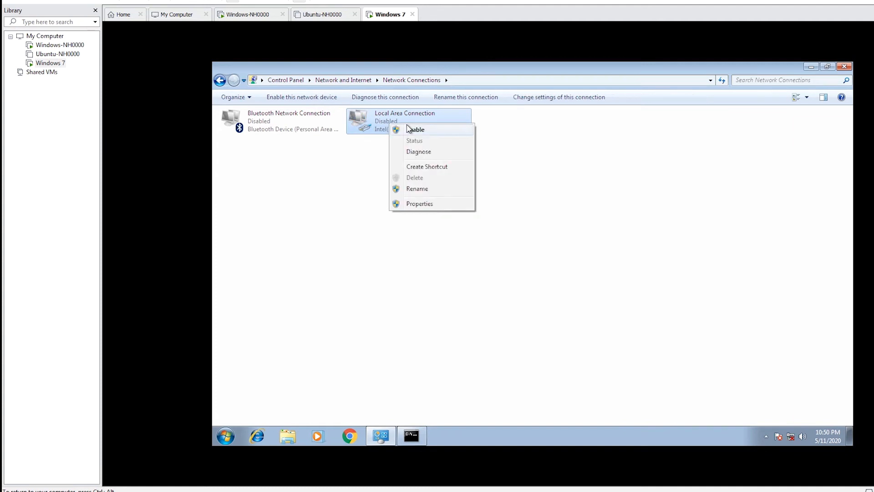
click(407, 129)
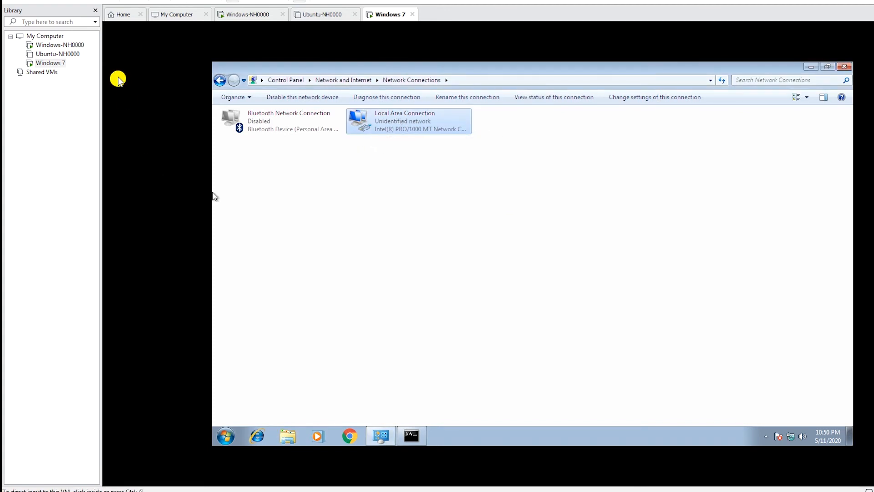
Step: Review the Internet Protocol Version 4 address settings of the Local Area Connection and close its properties
right_click(395, 125)
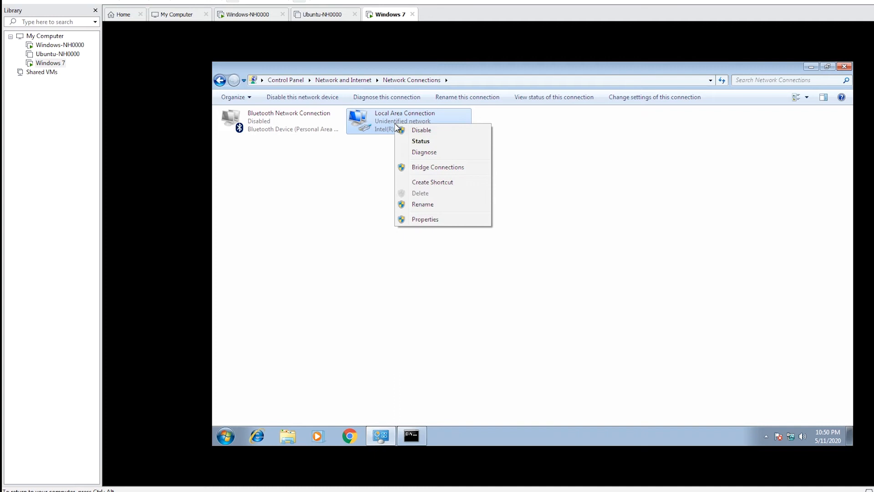
click(423, 220)
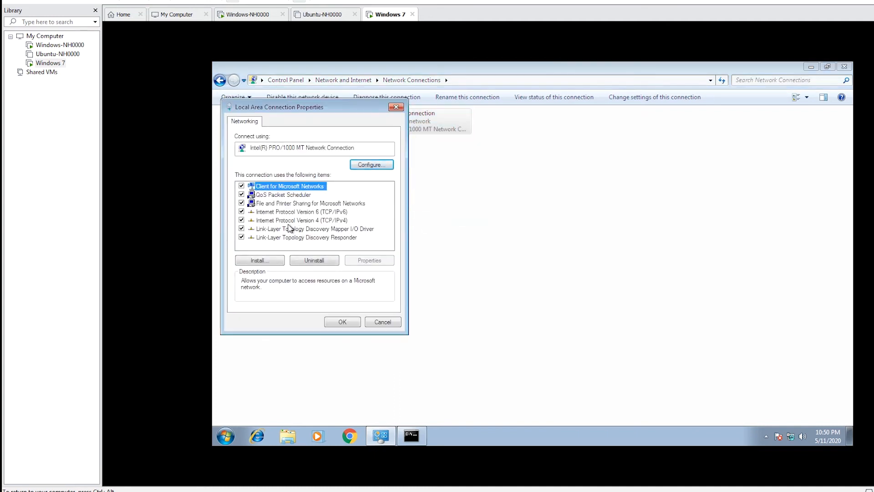
double_click(321, 221)
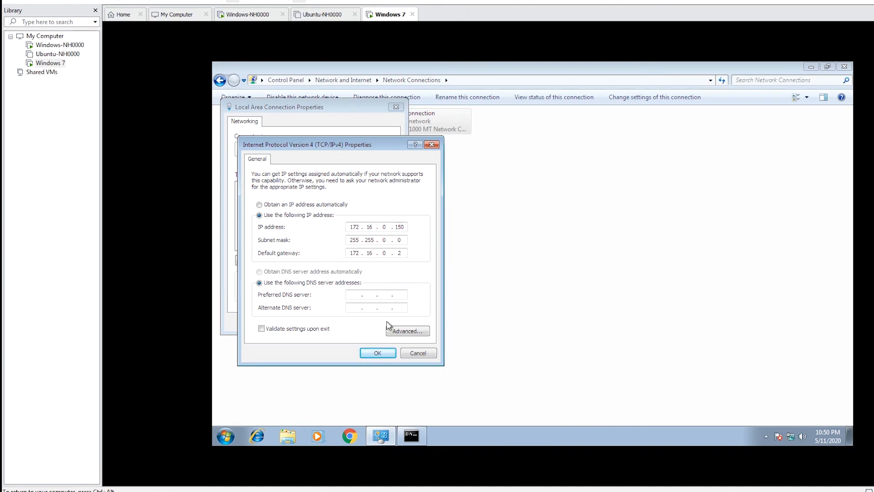
click(413, 354)
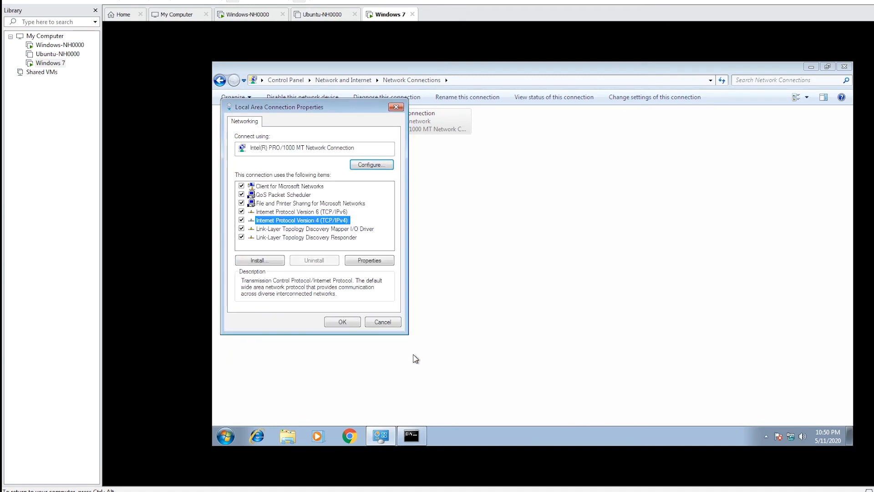
click(346, 323)
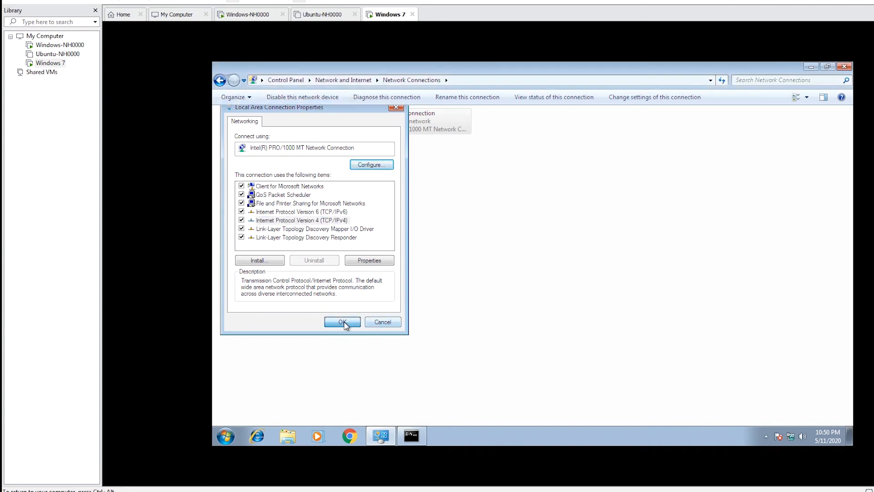
Step: Return to the Windows 7 command prompt and rerun ping 172.16.0.10
click(415, 436)
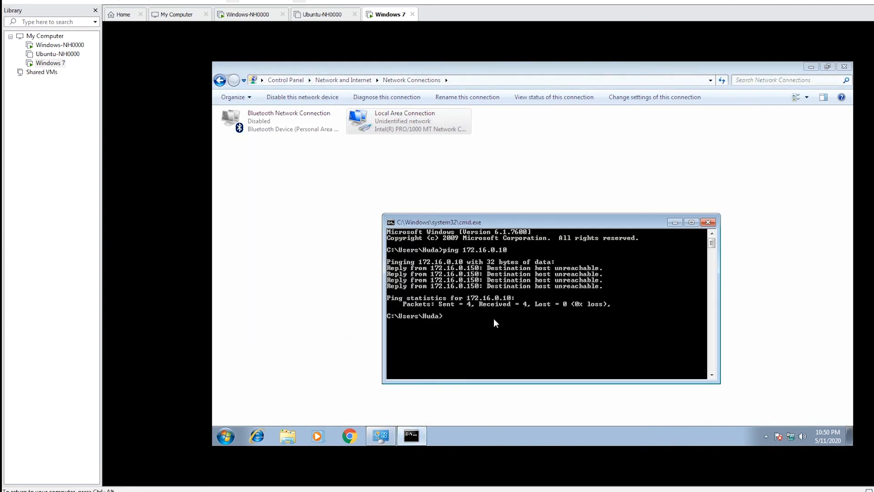
key(Up)
key(Return)
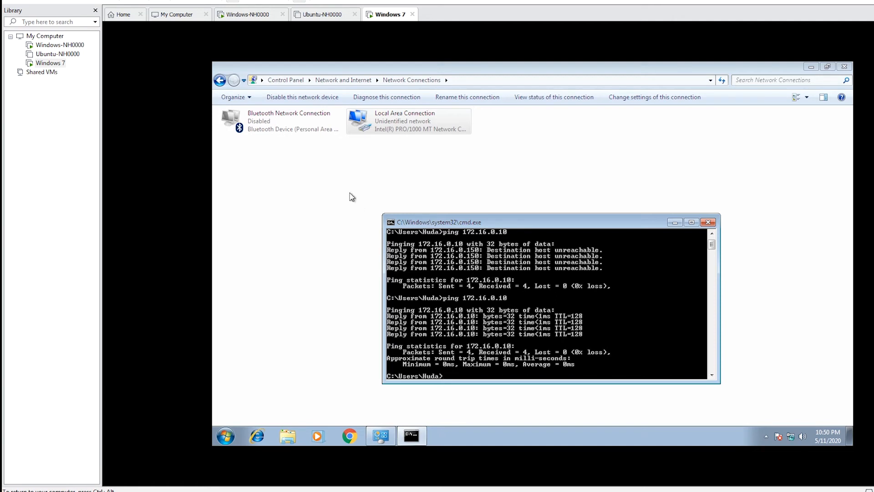
Step: Switch to the Windows-NH0000 virtual machine and review the Windows Firewall on/off settings for domain, private and public networks
key(ctrl+alt)
click(149, 98)
click(59, 45)
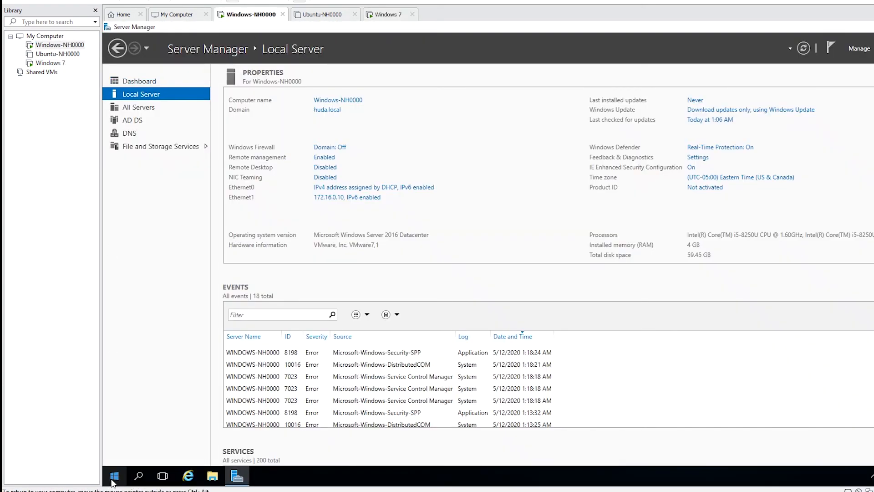
click(114, 478)
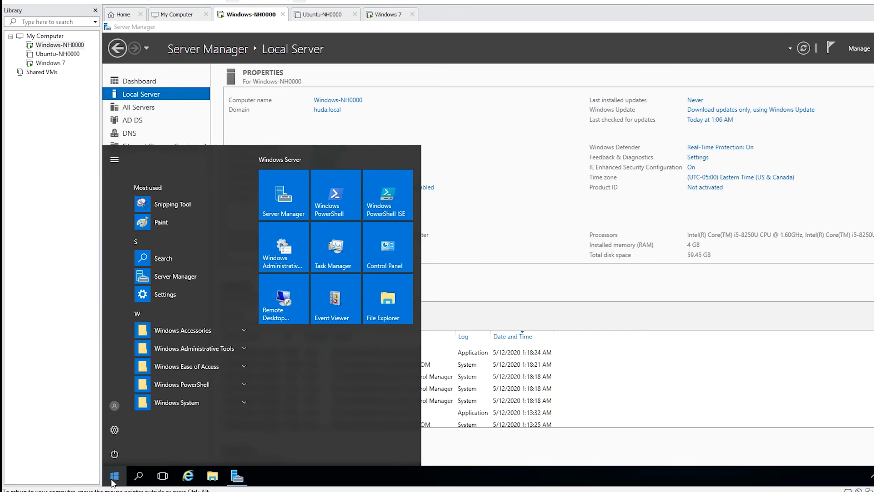
text(Windows Firewall)
key(Down)
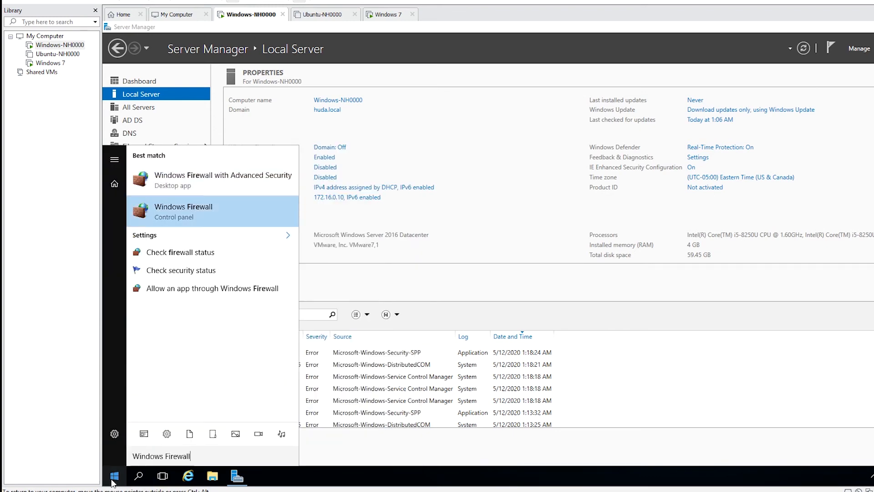
key(Return)
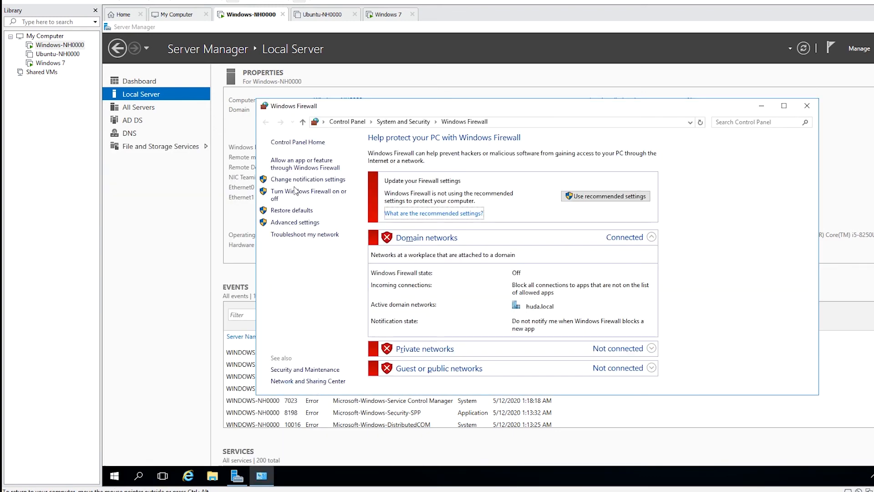
click(327, 196)
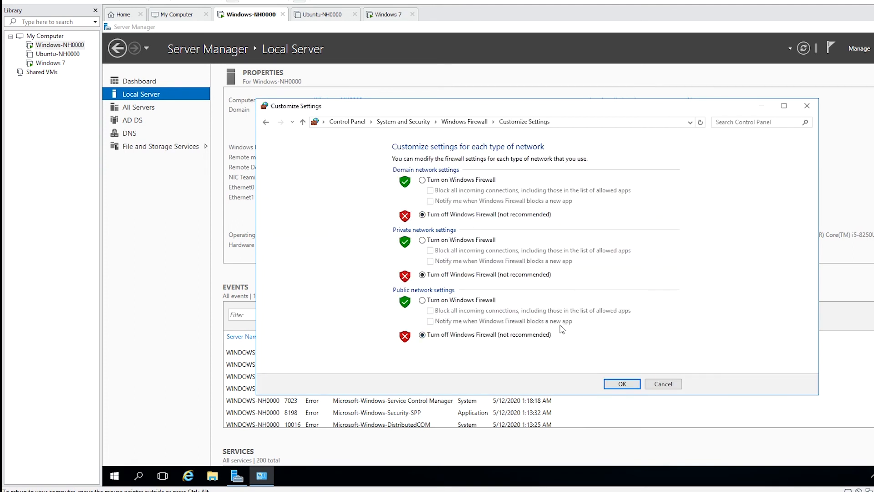
click(622, 384)
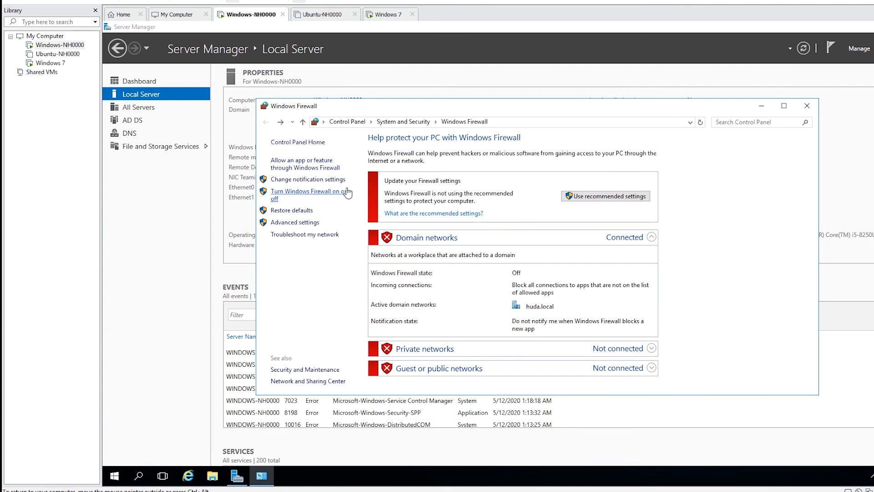
click(813, 106)
click(50, 64)
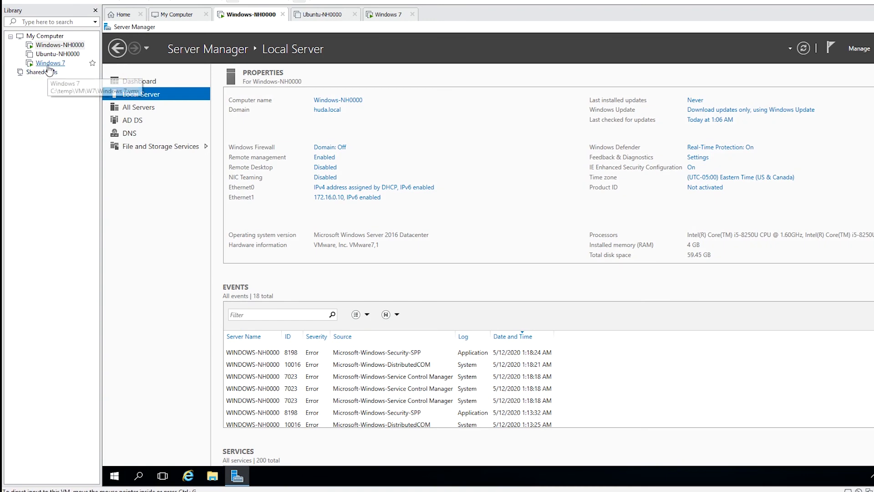
click(50, 63)
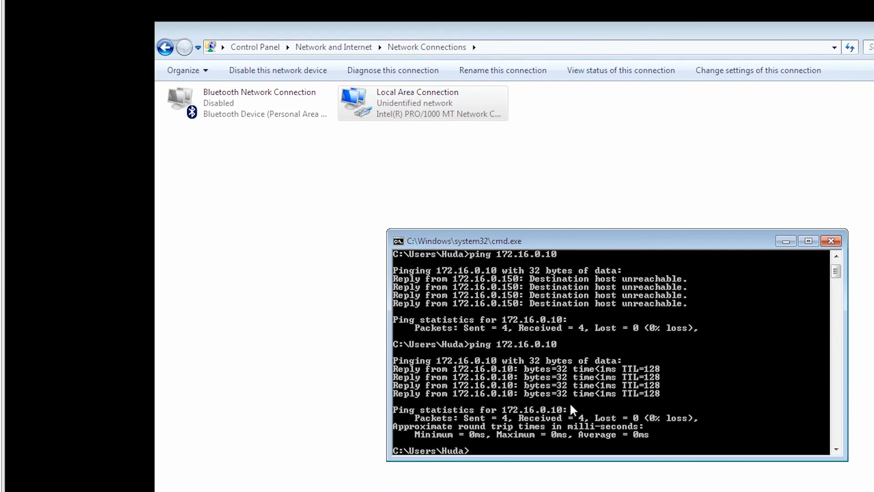
scroll(569, 402, down, 6)
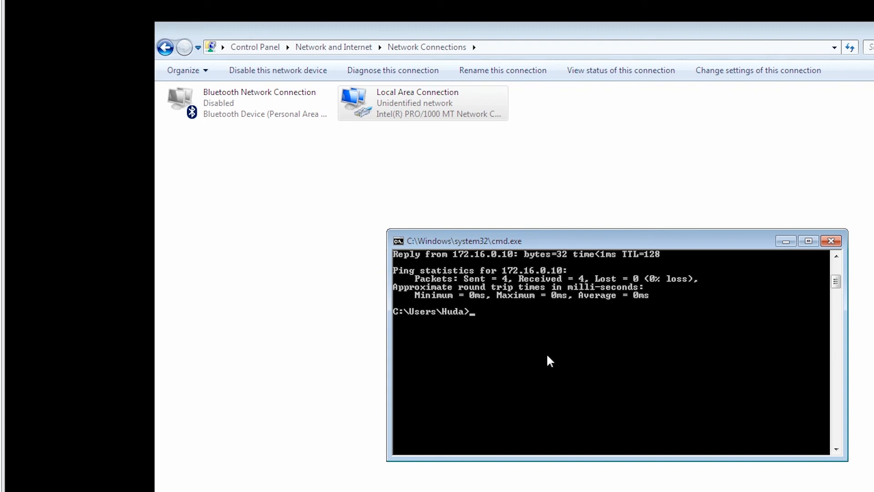
text(ping www.test.com)
key(Return)
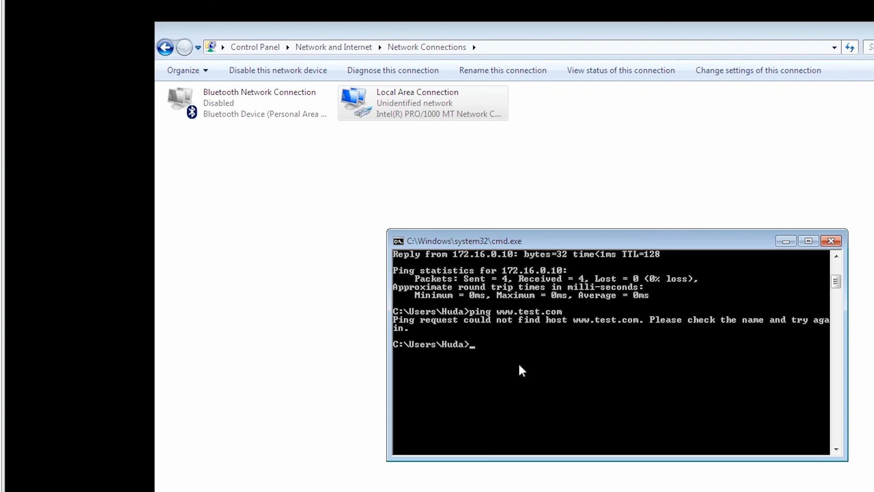
Step: Set the preferred DNS server to 172.16.0.10 in the Local Area Connection's Internet Protocol Version 4 settings and save the changes
click(369, 110)
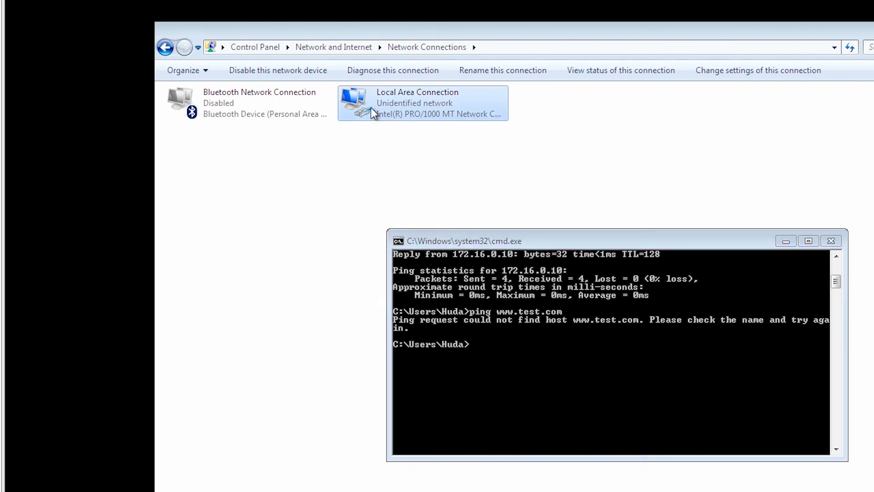
right_click(370, 108)
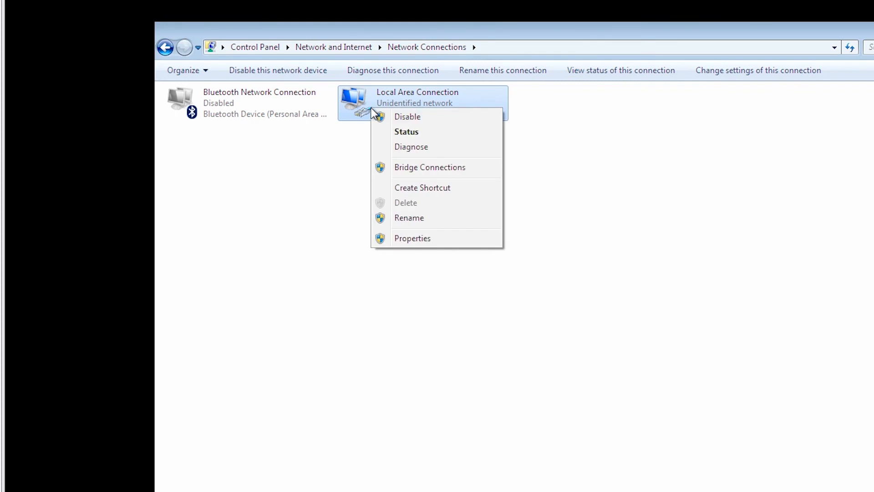
click(412, 238)
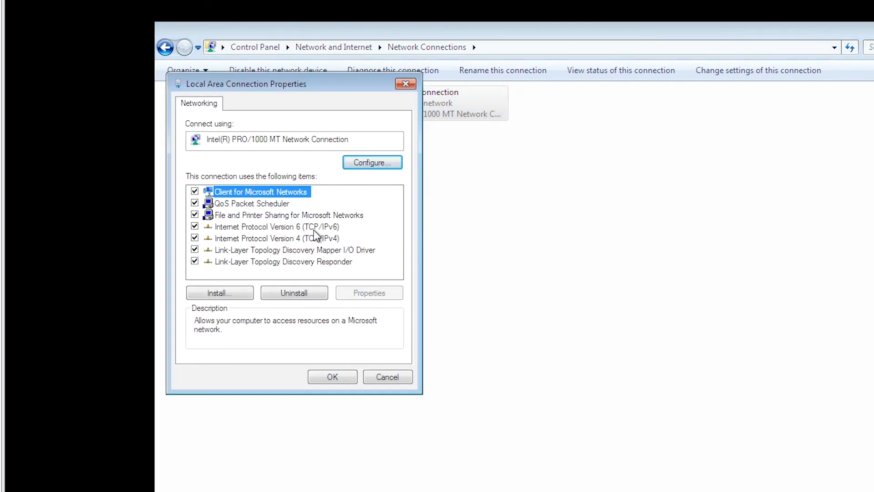
click(317, 238)
double_click(317, 238)
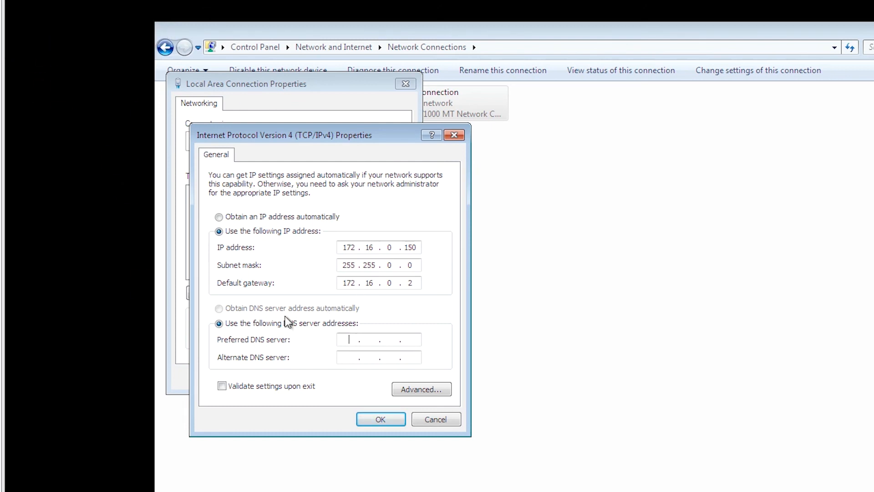
click(349, 338)
text(172.16.0.10)
click(393, 416)
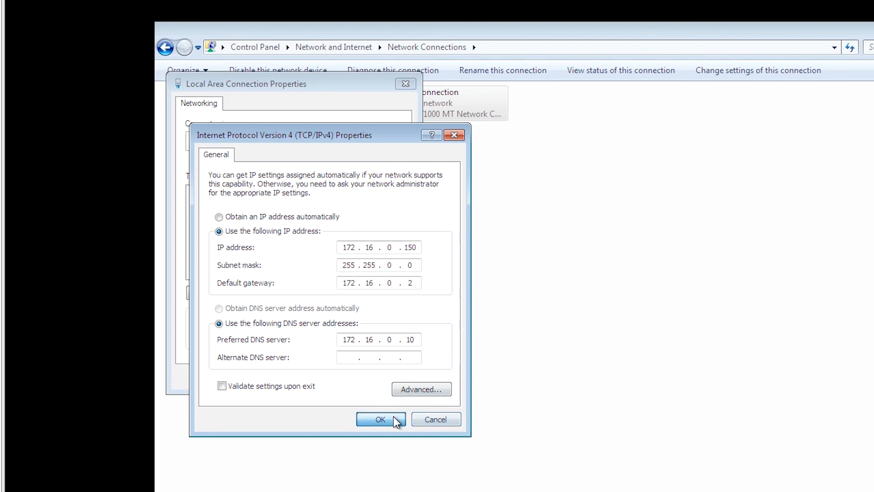
click(347, 379)
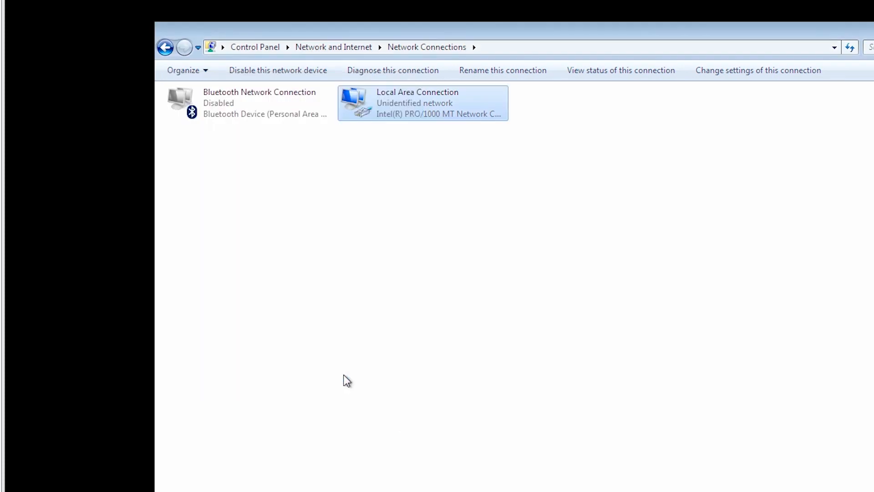
Step: Disable the Local Area Connection and enable it again
click(396, 202)
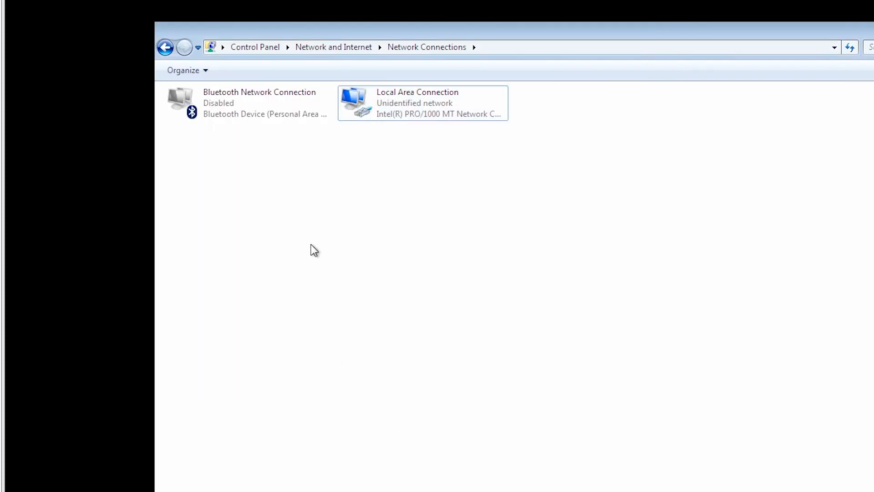
click(401, 119)
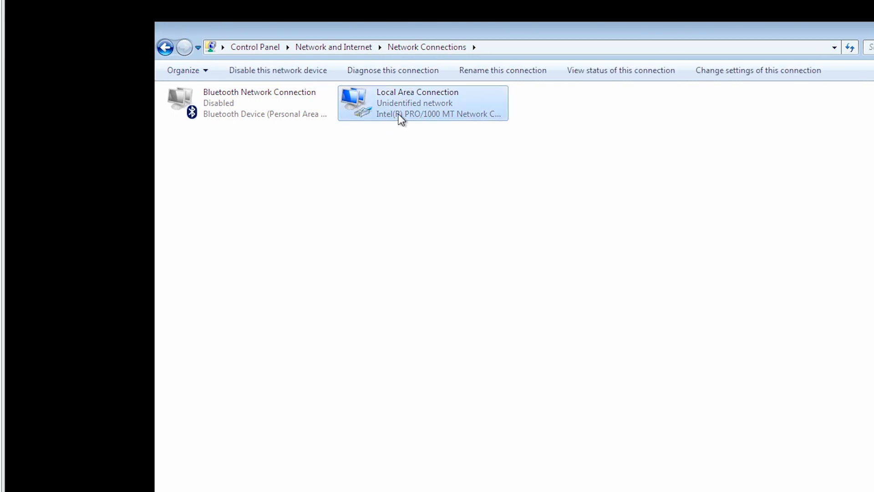
right_click(401, 119)
click(416, 120)
right_click(383, 108)
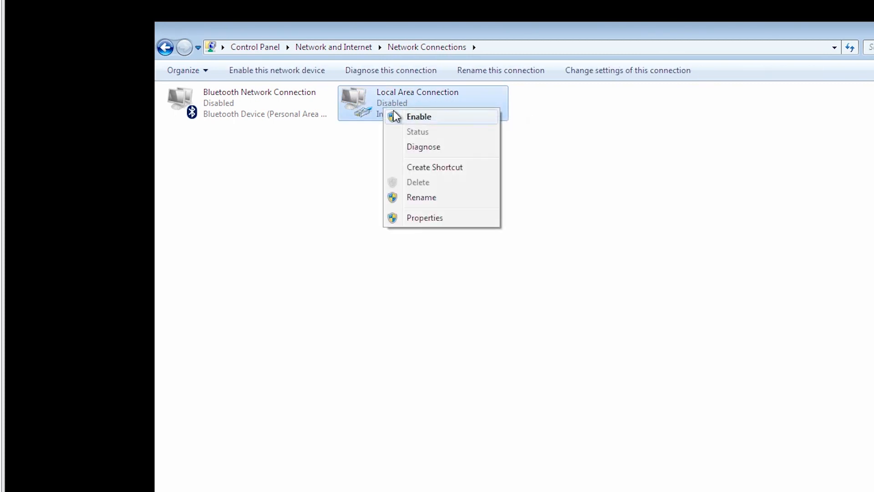
click(396, 116)
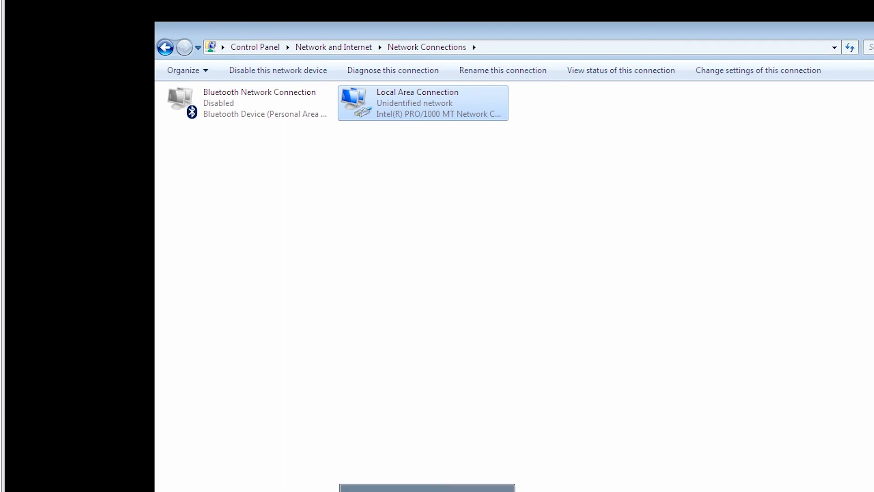
click(427, 491)
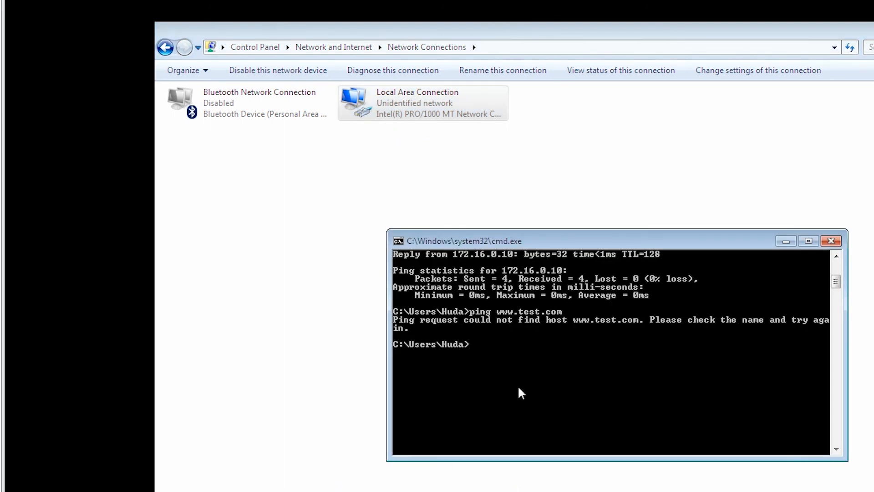
key(Up)
key(Return)
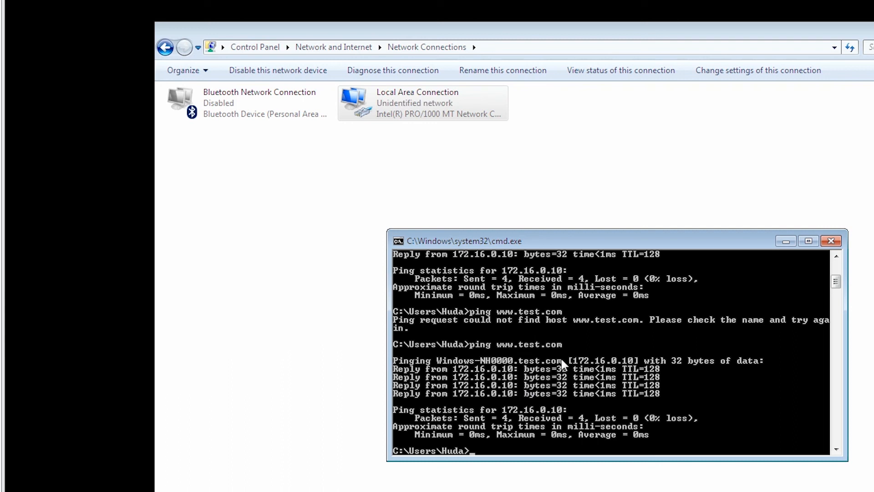
Step: Change the host in the previous ping command from www to Windows-NH0000 and run ping Windows-NH0000.test.com
key(Up)
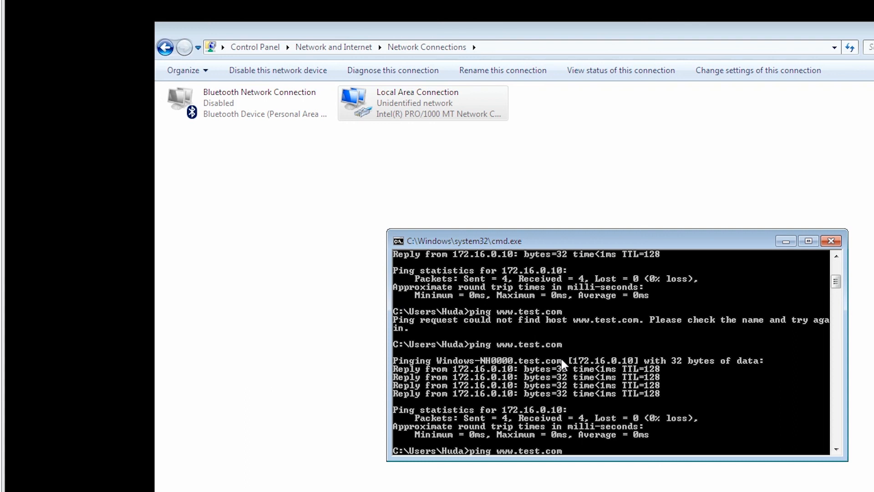
key(Left)
key(Left)
key(Left)
key(Left)
key(Left)
key(Left)
key(Left)
key(Left)
key(Left)
key(BackSpace)
key(BackSpace)
key(BackSpace)
text(Windows-)
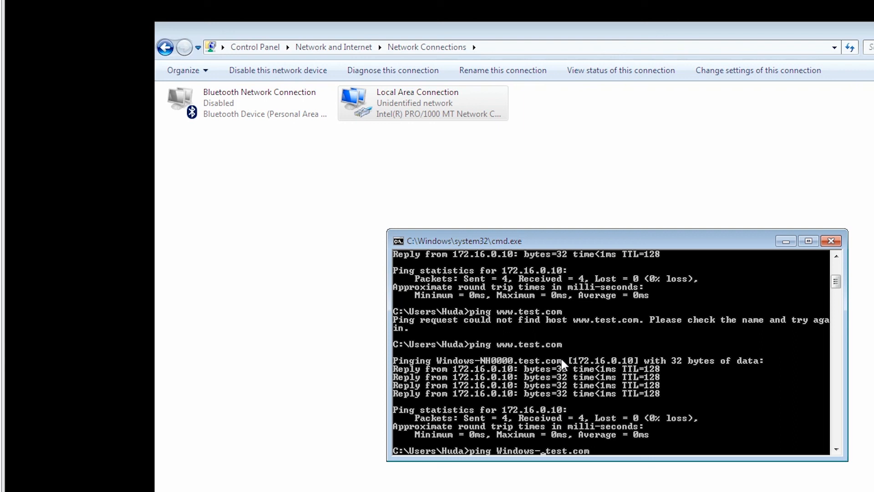
text(NH0000)
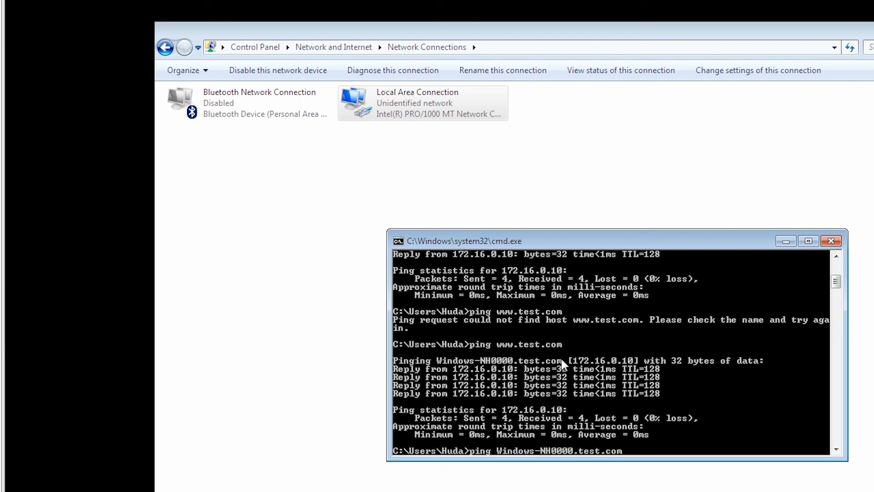
key(Return)
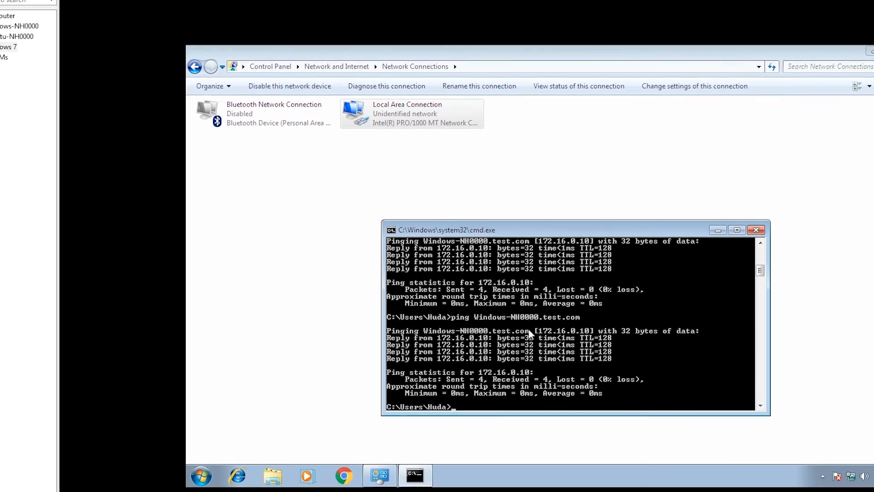
Step: Switch to the Windows-NH0000 virtual machine, open DNS Manager and inspect the www alias record in the test.com forward lookup zone
click(382, 378)
click(55, 45)
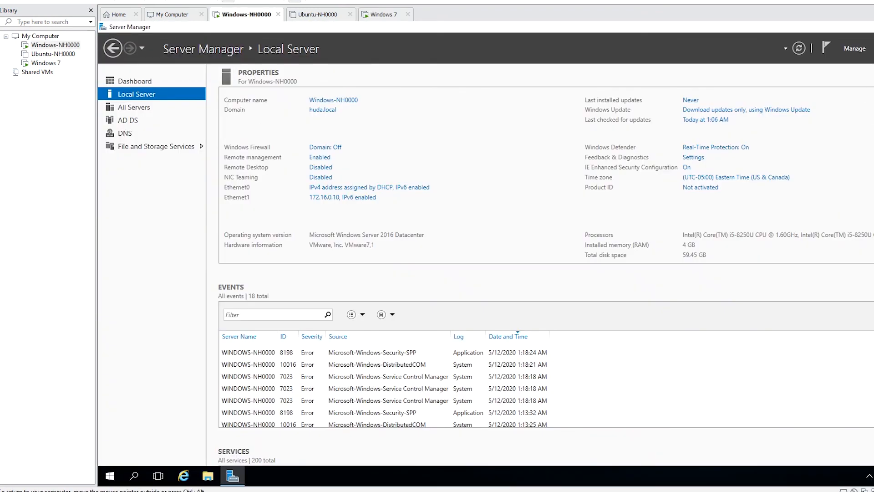
click(871, 48)
click(819, 172)
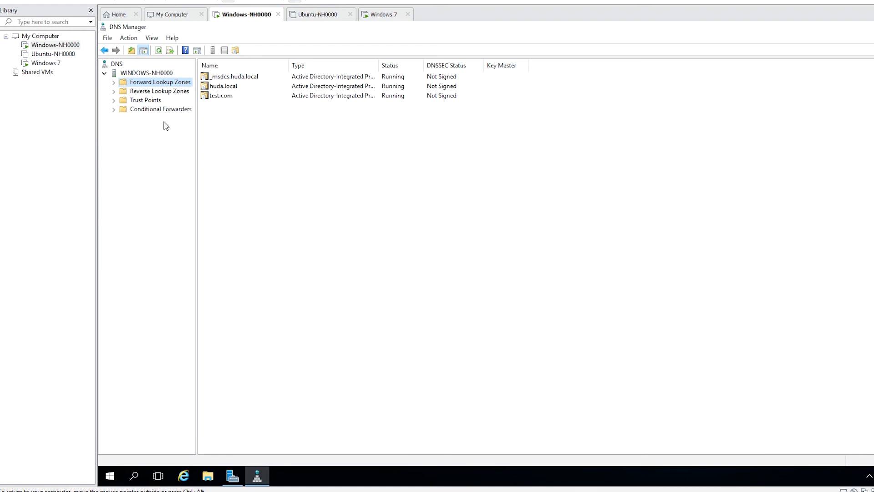
click(113, 82)
click(150, 110)
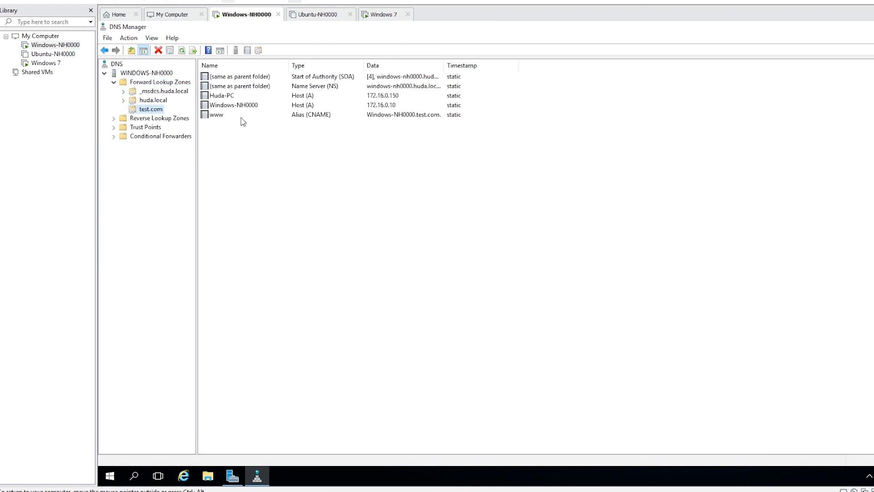
click(218, 115)
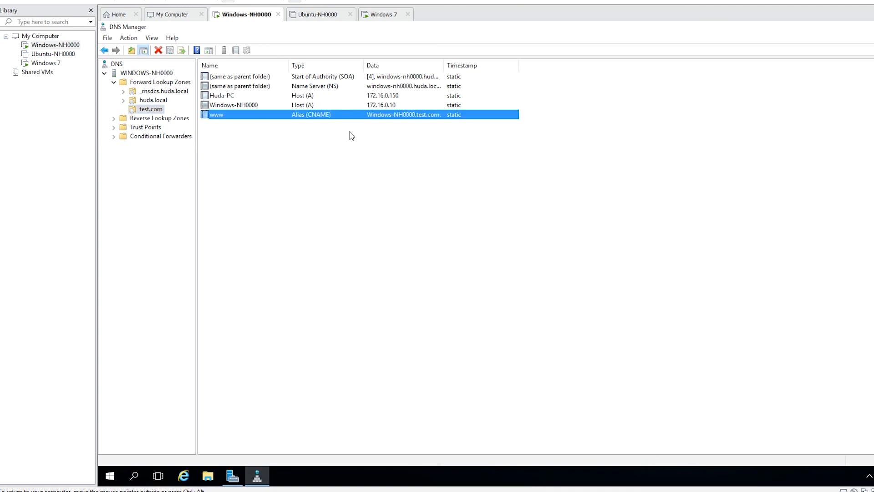